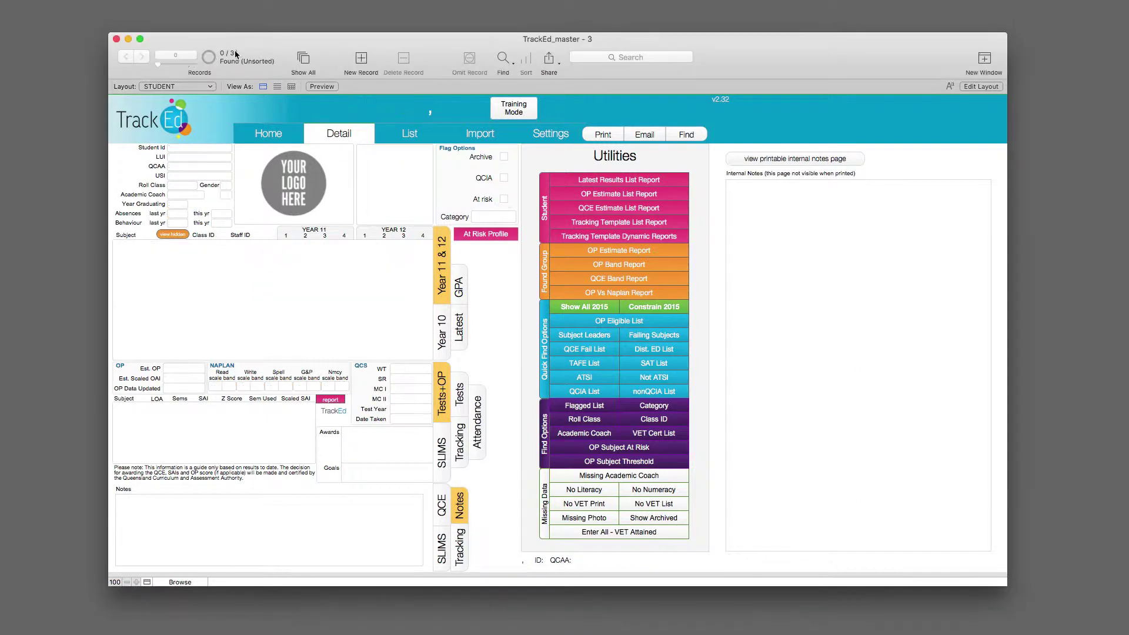
# Show all student records, view the OP Estimate List Report and close it
pyautogui.click(303, 59)
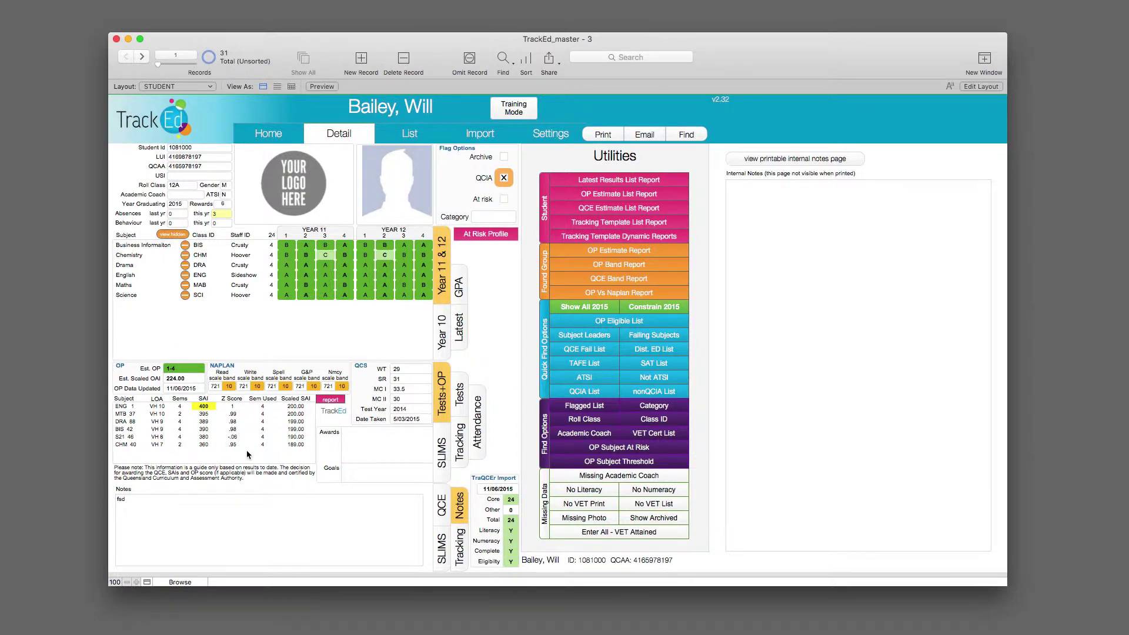
pyautogui.click(626, 196)
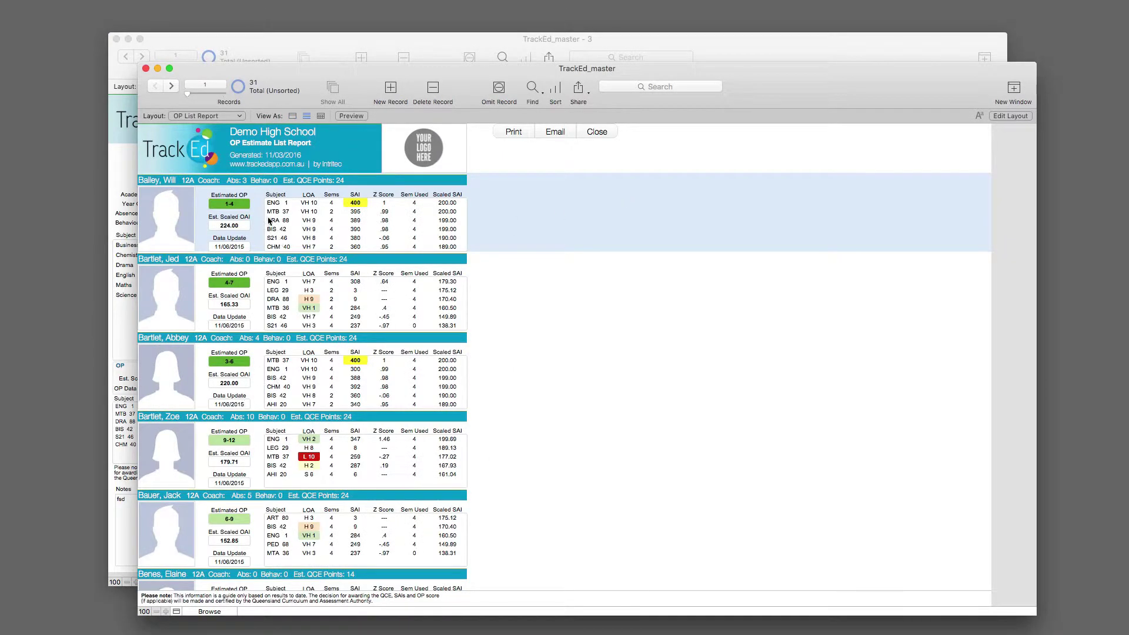
pyautogui.click(594, 134)
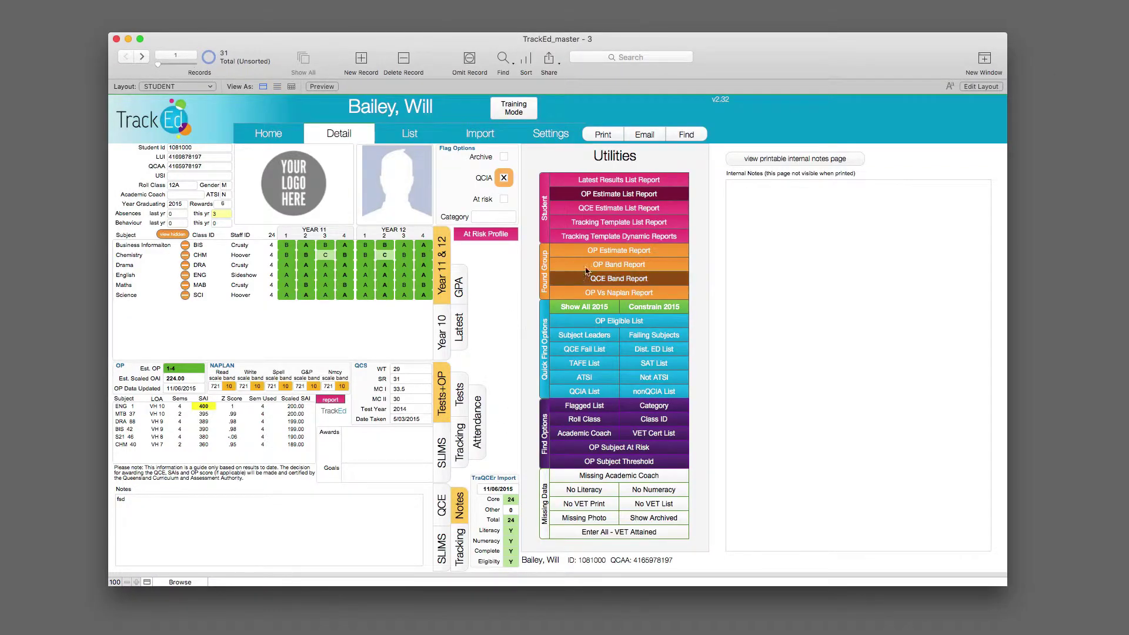
# View the found group's OP Estimate Report and OP Band Report, closing each one after viewing
pyautogui.click(597, 250)
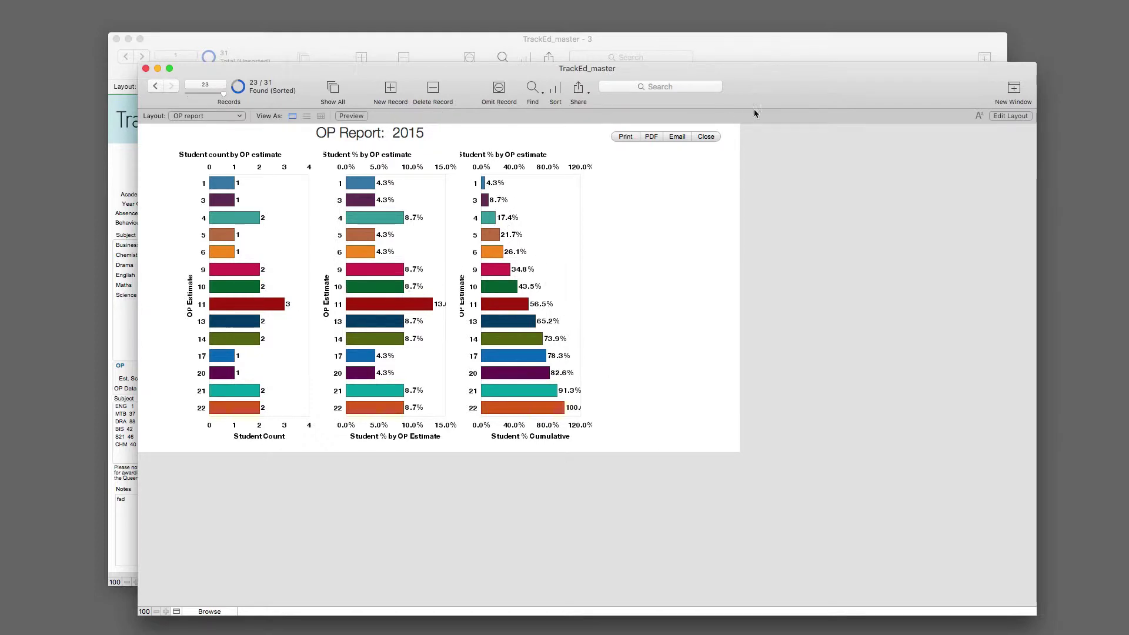
pyautogui.click(705, 136)
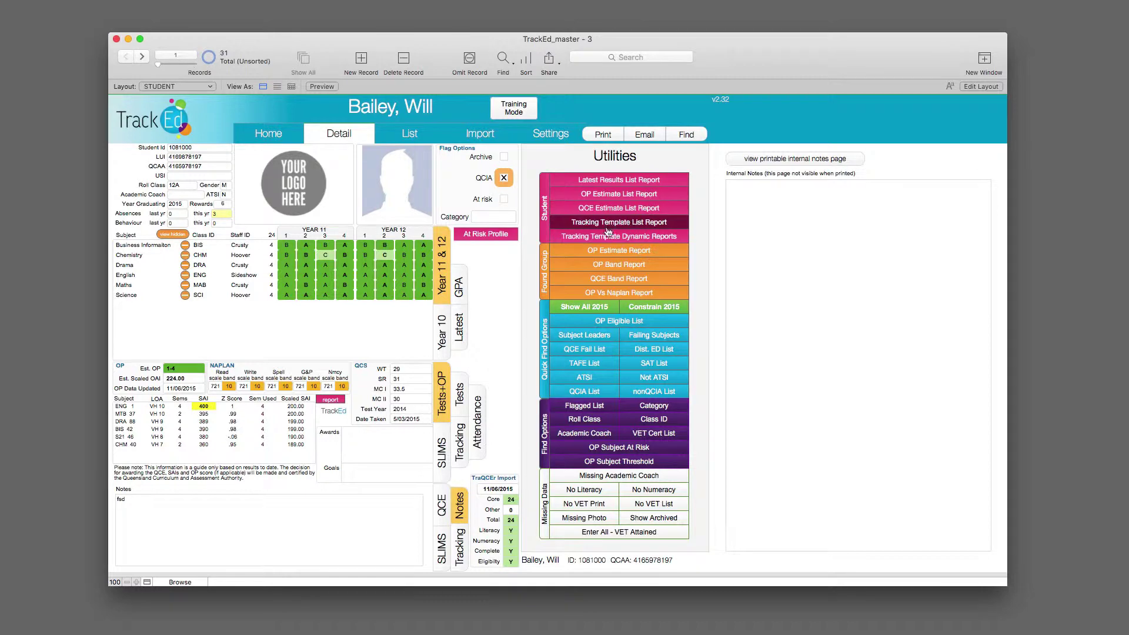
pyautogui.click(609, 265)
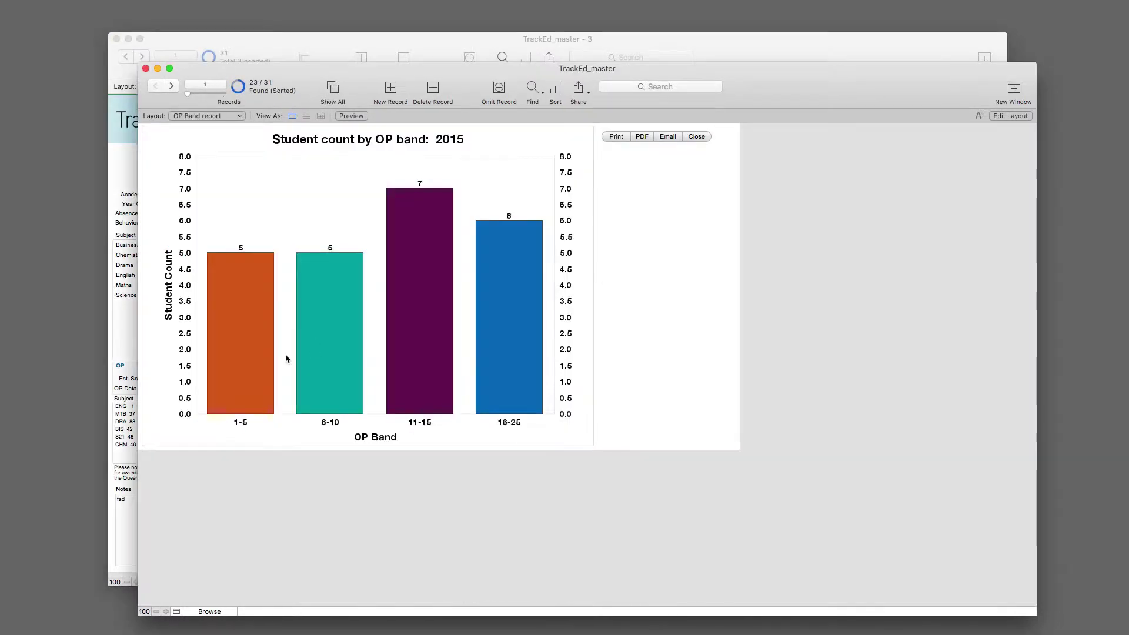
pyautogui.click(696, 136)
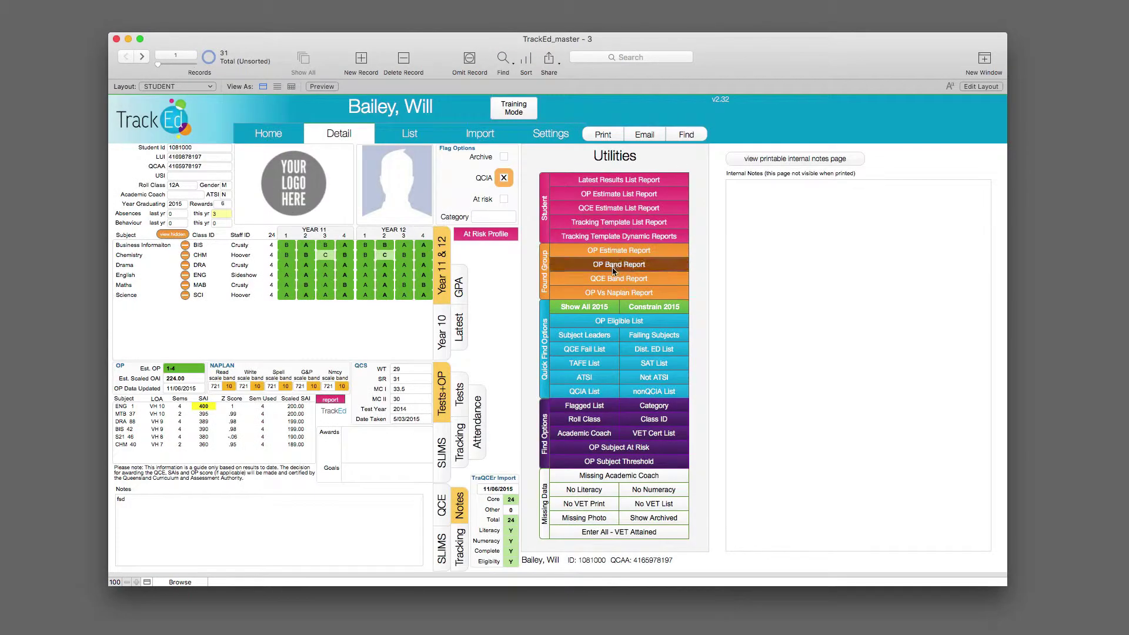
# Find the OP eligible students and view their list in layout options 2 and 3
pyautogui.click(604, 326)
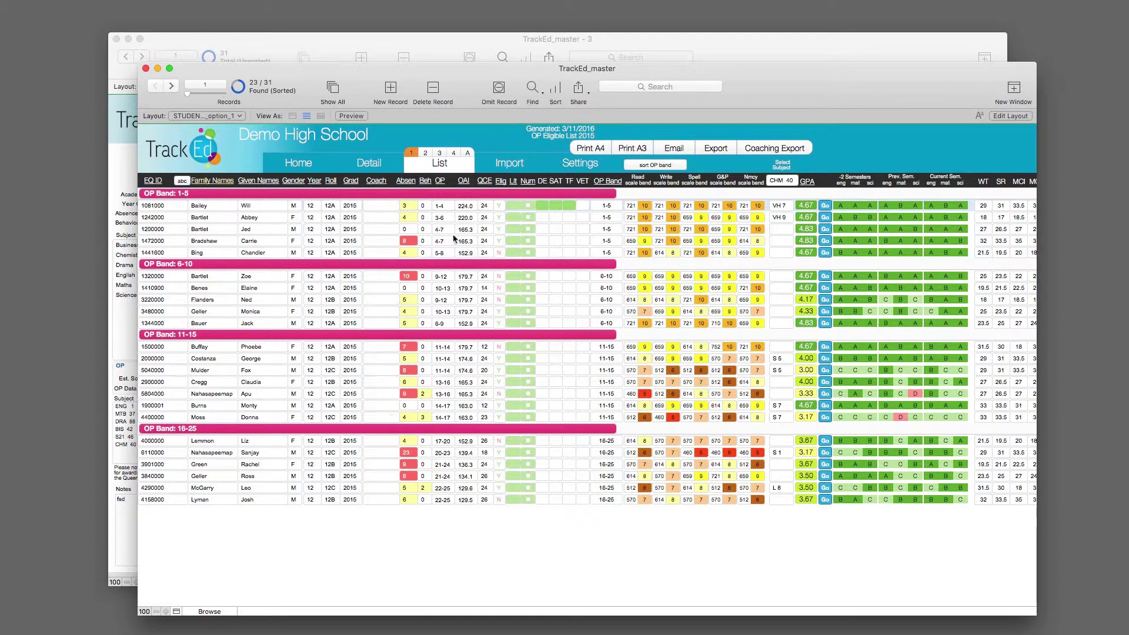
pyautogui.click(425, 153)
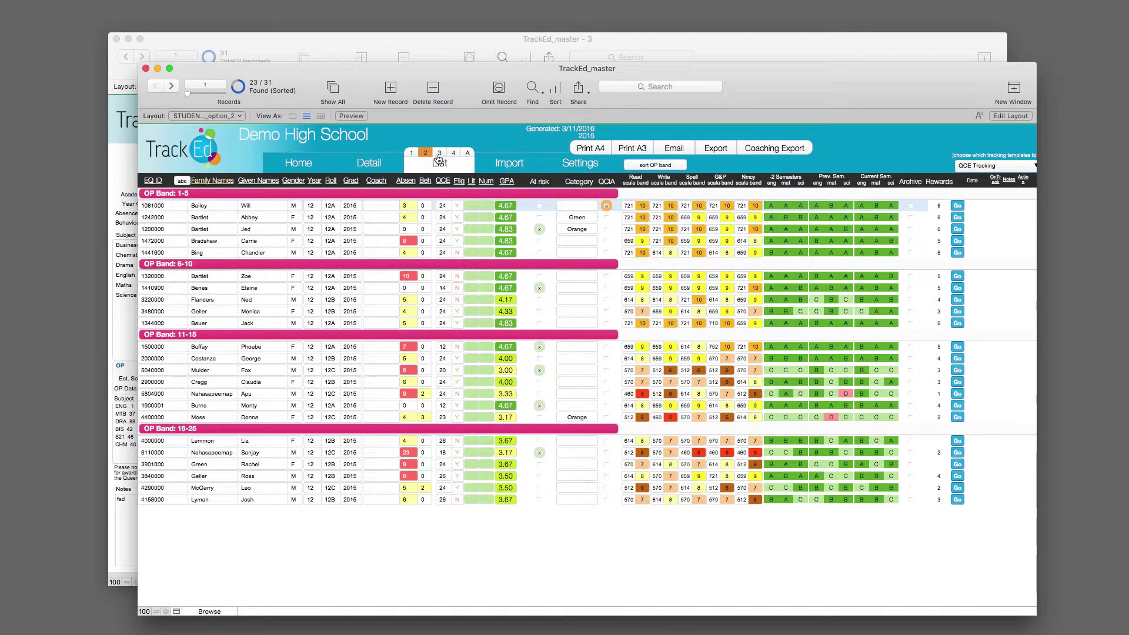
pyautogui.click(438, 154)
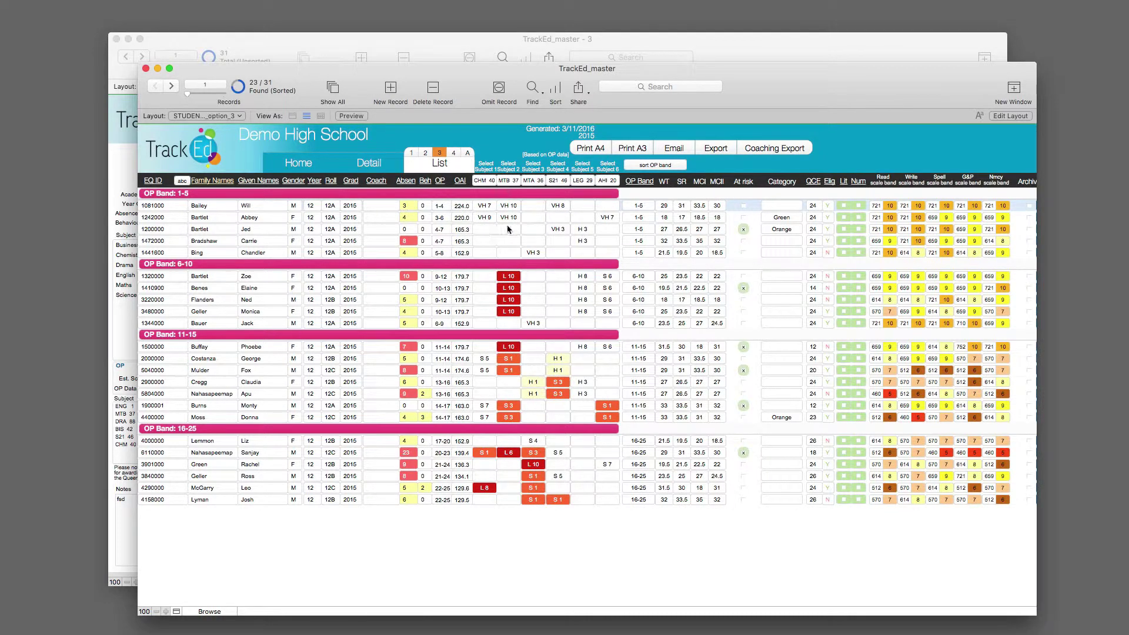
# Set the first subject column of the student list to ENG 1 and sort the students by that subject
pyautogui.click(485, 181)
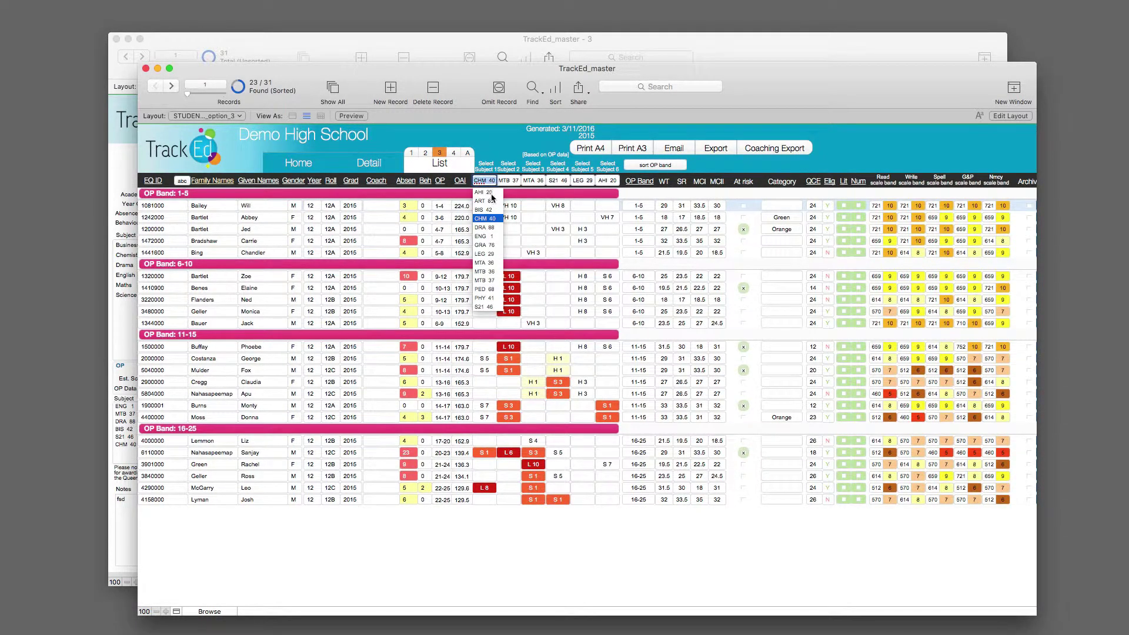
pyautogui.click(484, 236)
pyautogui.press('Tab')
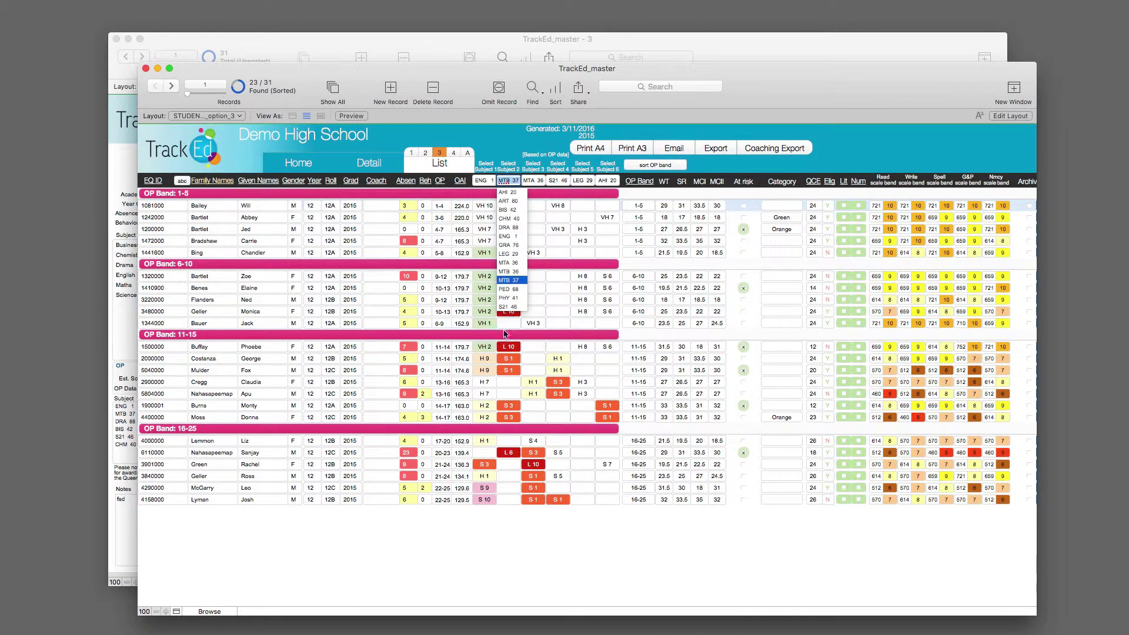
pyautogui.click(541, 548)
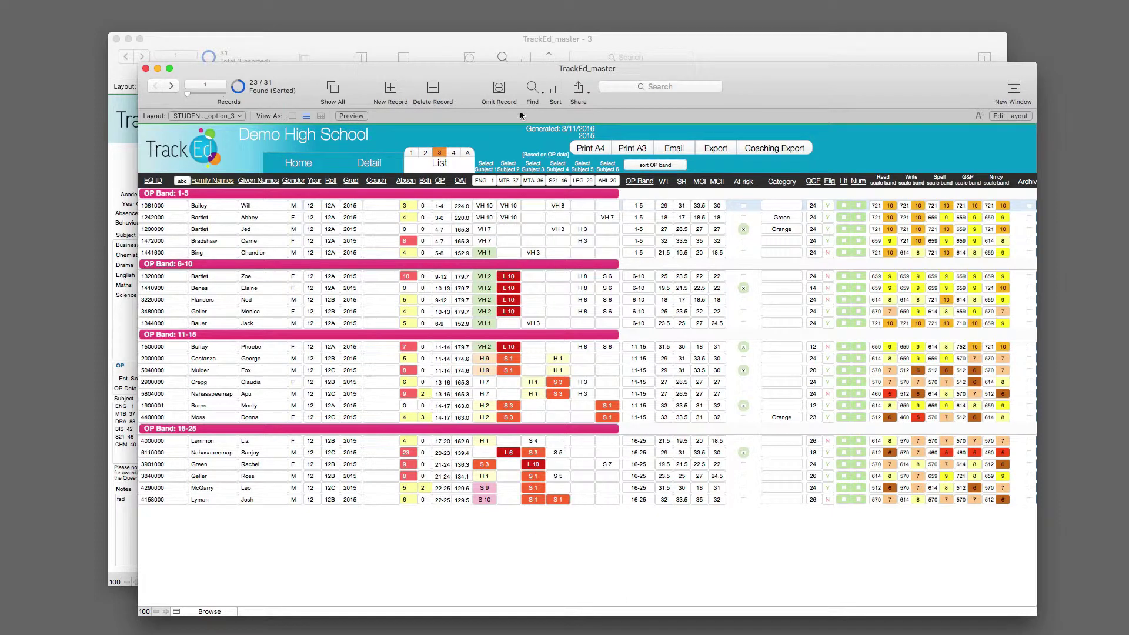
pyautogui.click(486, 167)
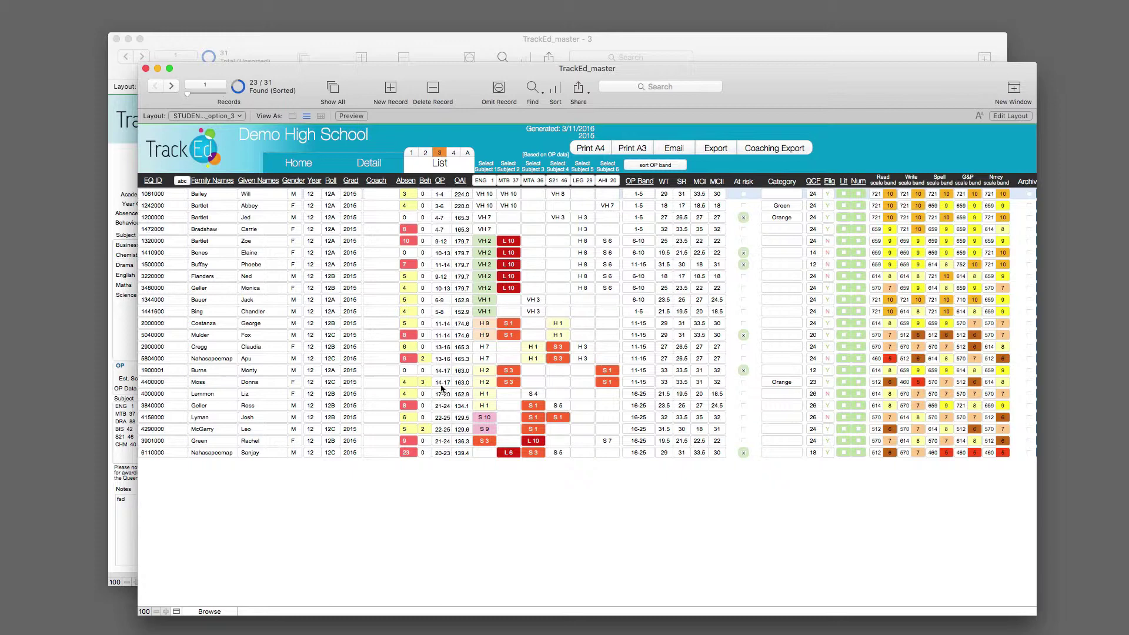
# Open the detail view and browse the OP eligible students up to record 17, examining their semester results and OP estimates
pyautogui.click(412, 154)
pyautogui.click(369, 163)
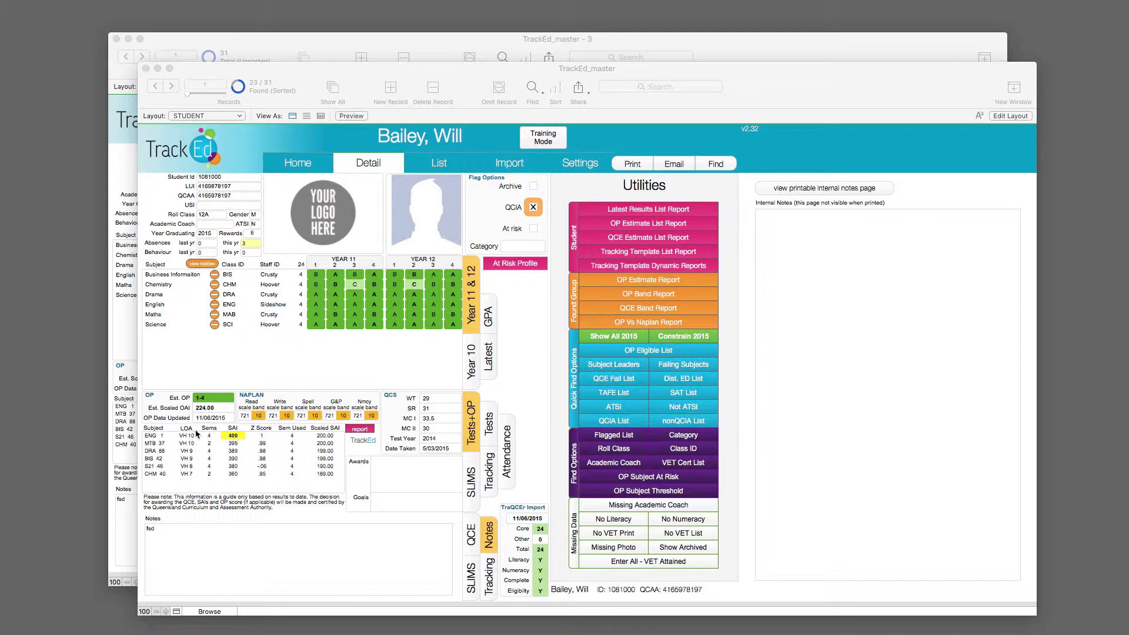
pyautogui.click(171, 86)
pyautogui.click(171, 86)
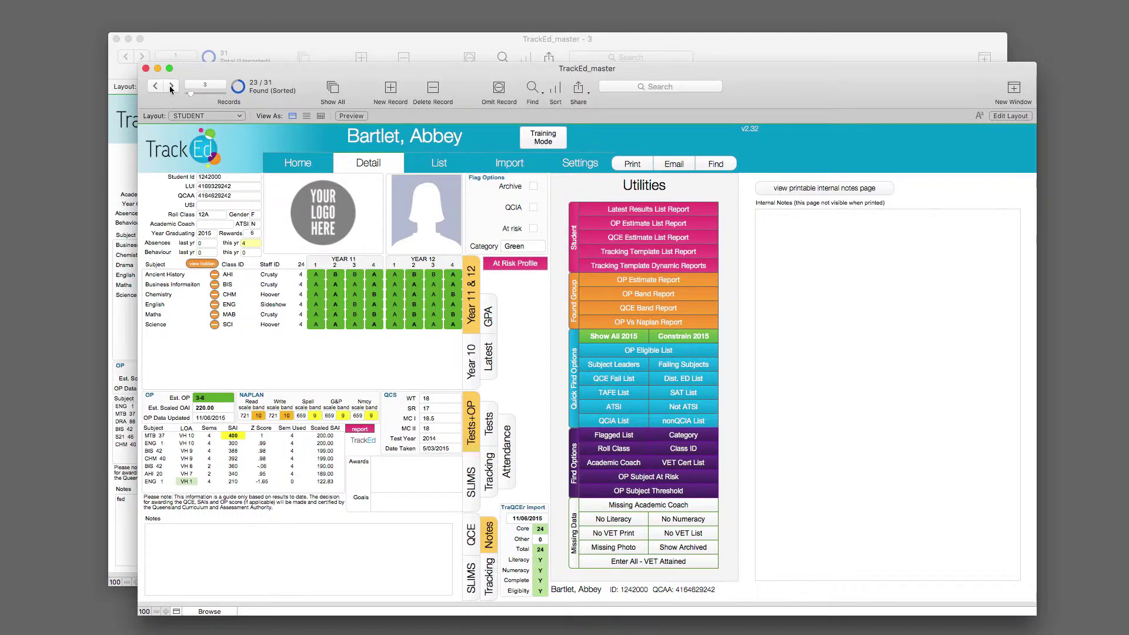
pyautogui.click(171, 86)
pyautogui.click(171, 86)
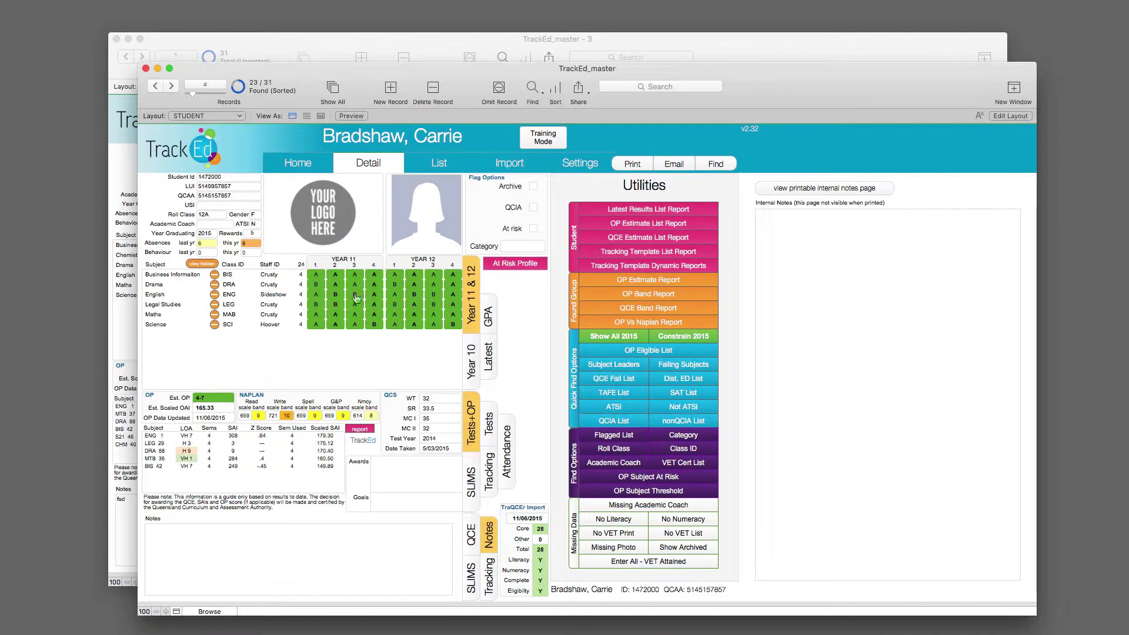
pyautogui.click(172, 87)
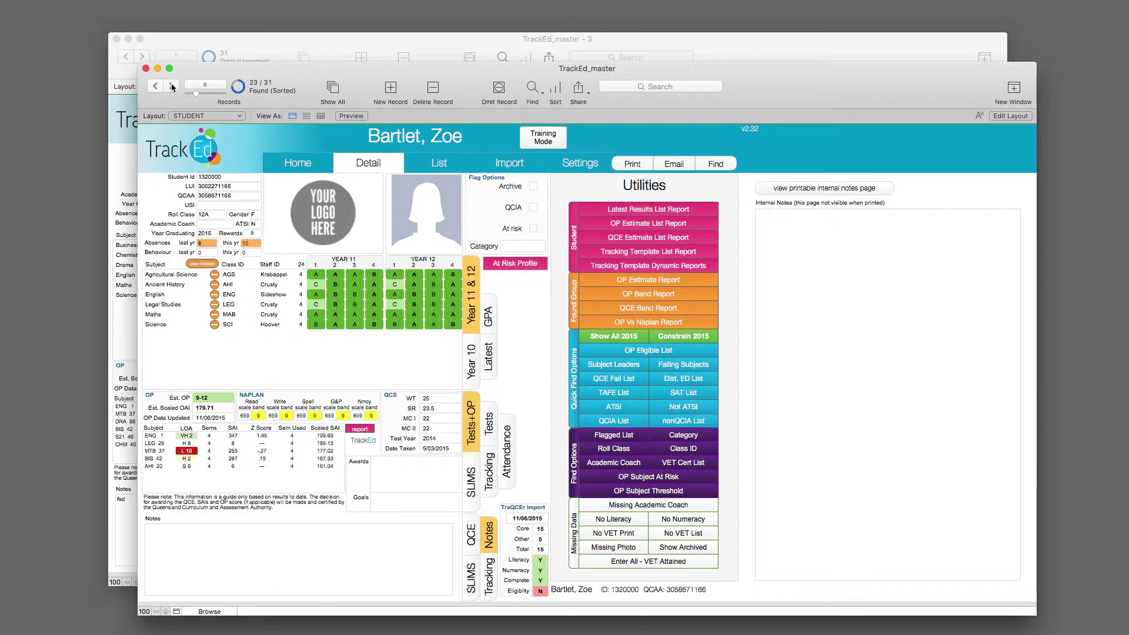
pyautogui.click(173, 87)
pyautogui.click(172, 87)
pyautogui.click(172, 87)
pyautogui.click(172, 87)
pyautogui.click(172, 87)
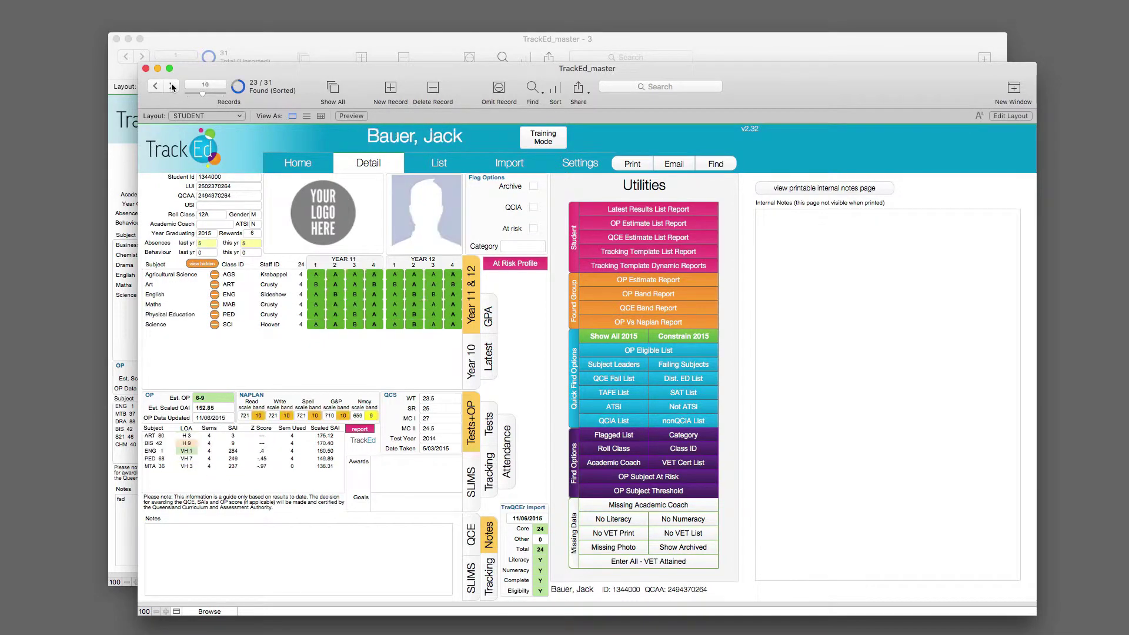
pyautogui.click(173, 87)
pyautogui.click(172, 87)
pyautogui.click(172, 87)
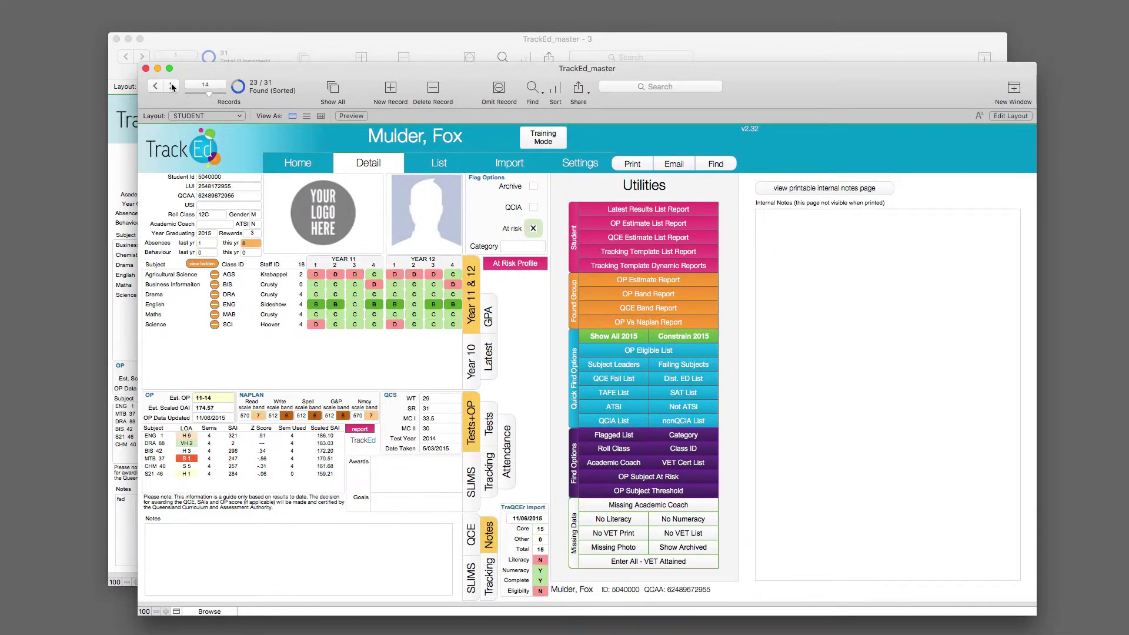
pyautogui.click(172, 87)
pyautogui.click(172, 87)
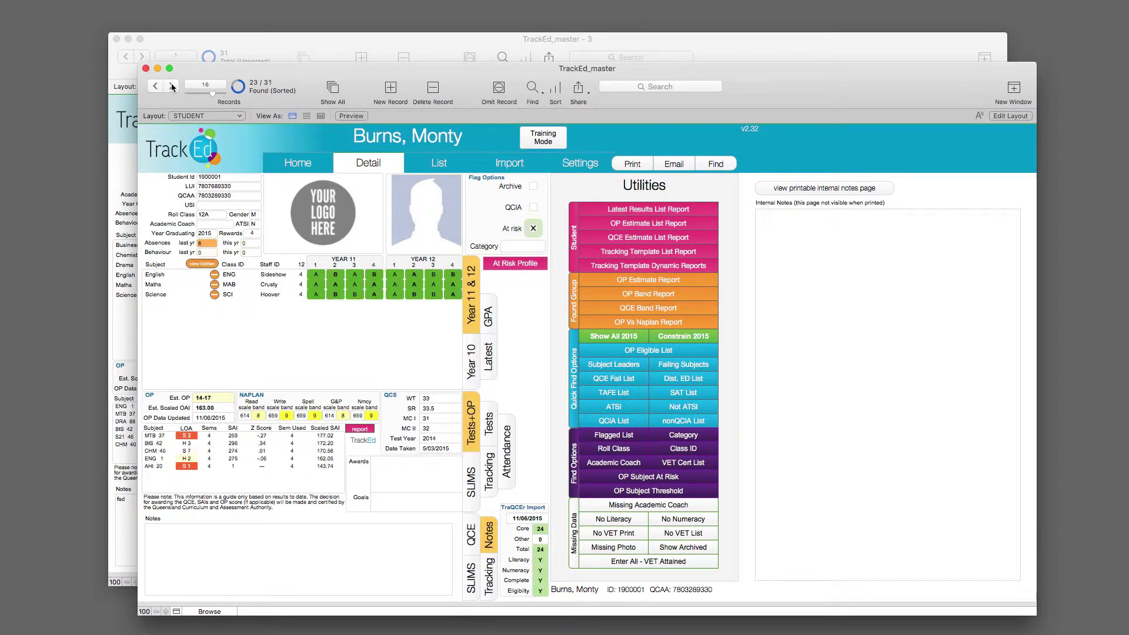
pyautogui.click(172, 87)
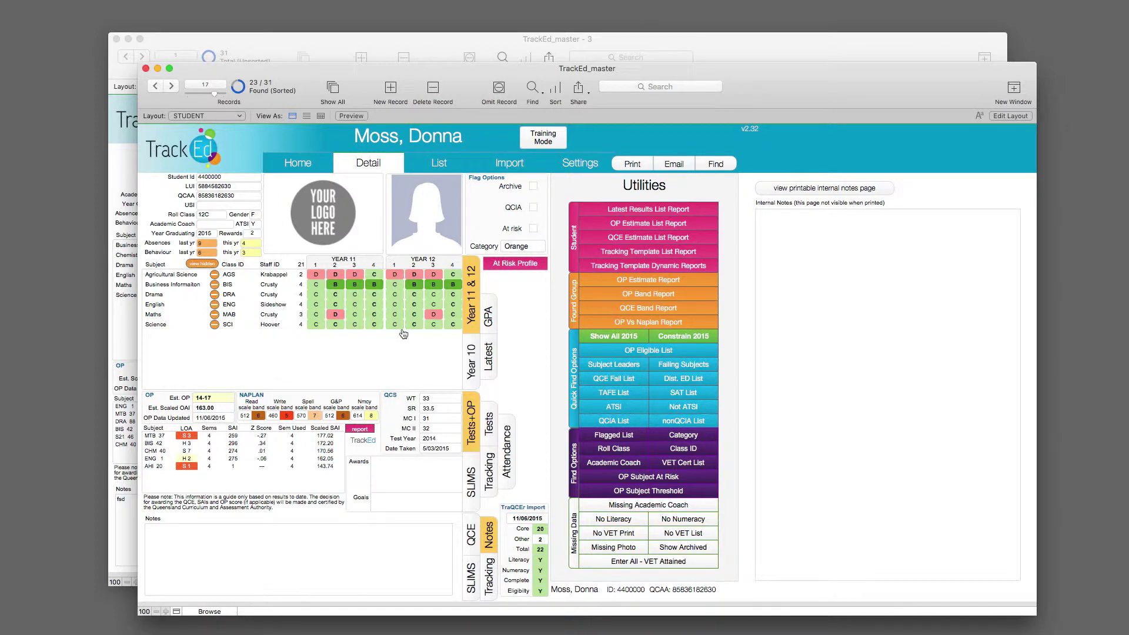
pyautogui.moveTo(402, 330)
# Enable Hide OP Est. in the settings and check the OP area of the student detail view
pyautogui.click(580, 166)
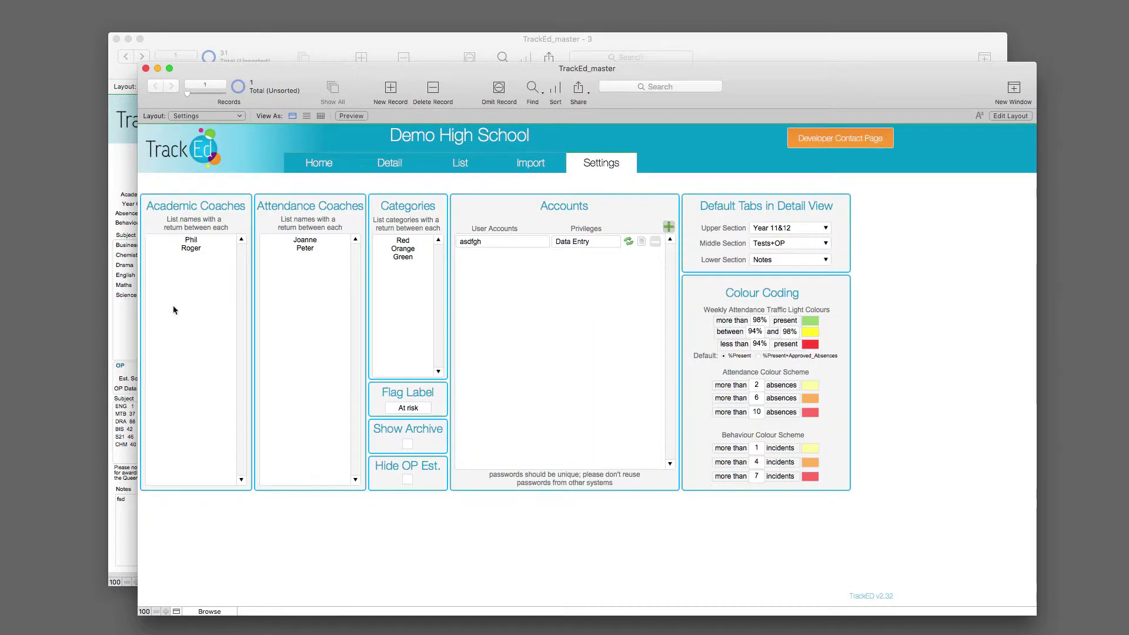
pyautogui.click(407, 479)
pyautogui.click(389, 166)
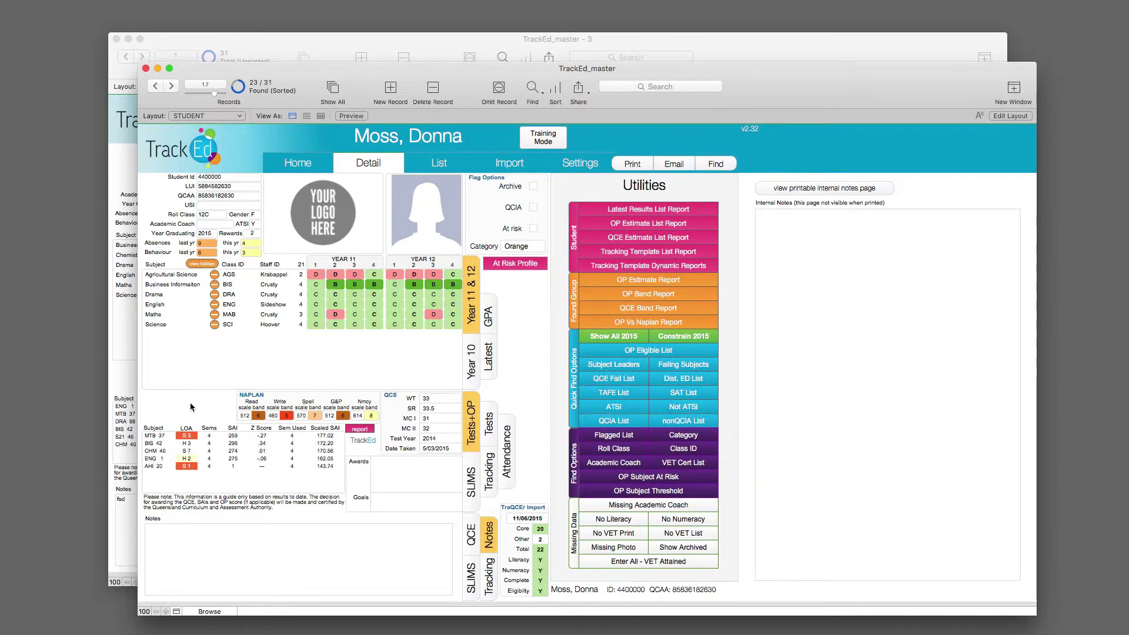
# Disable Hide OP Est. in the settings and return to the student detail view
pyautogui.click(558, 169)
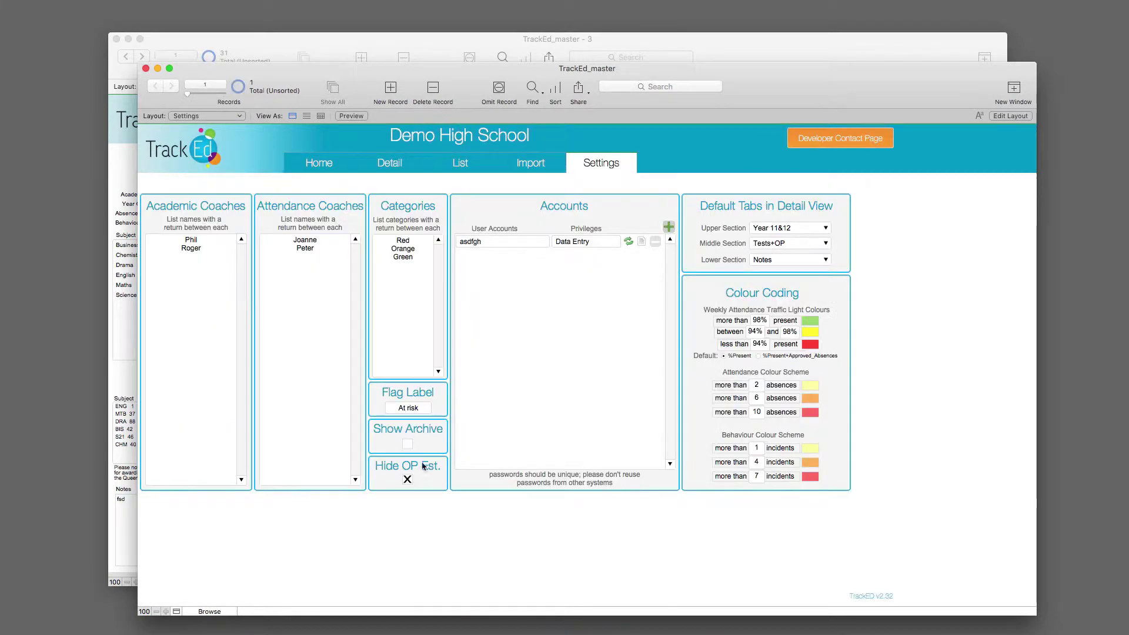
pyautogui.click(405, 479)
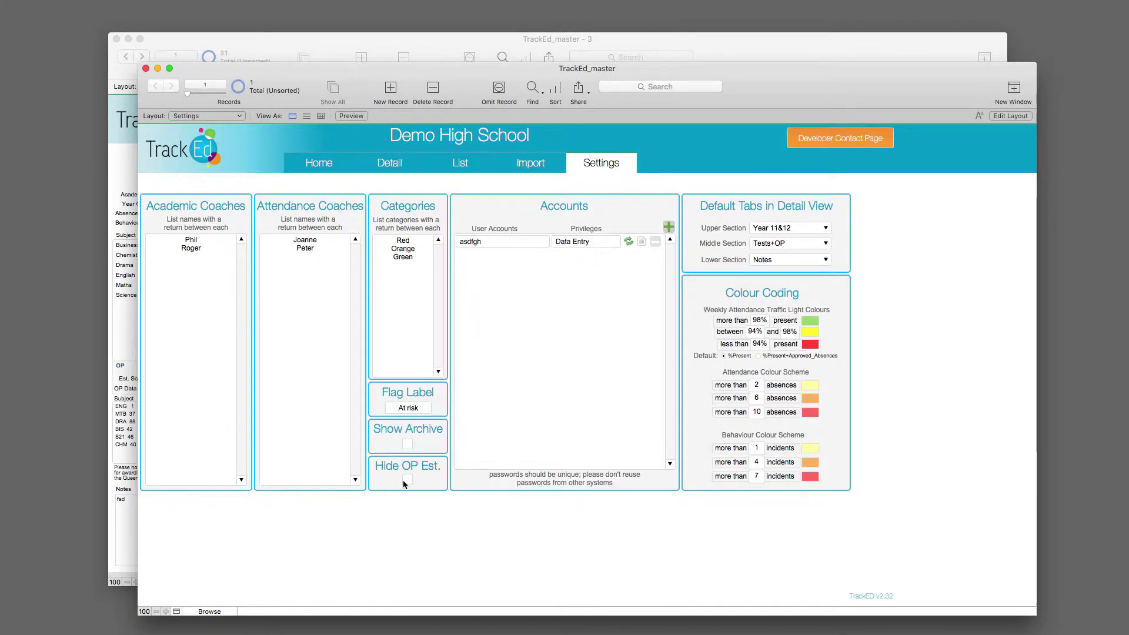
pyautogui.click(393, 168)
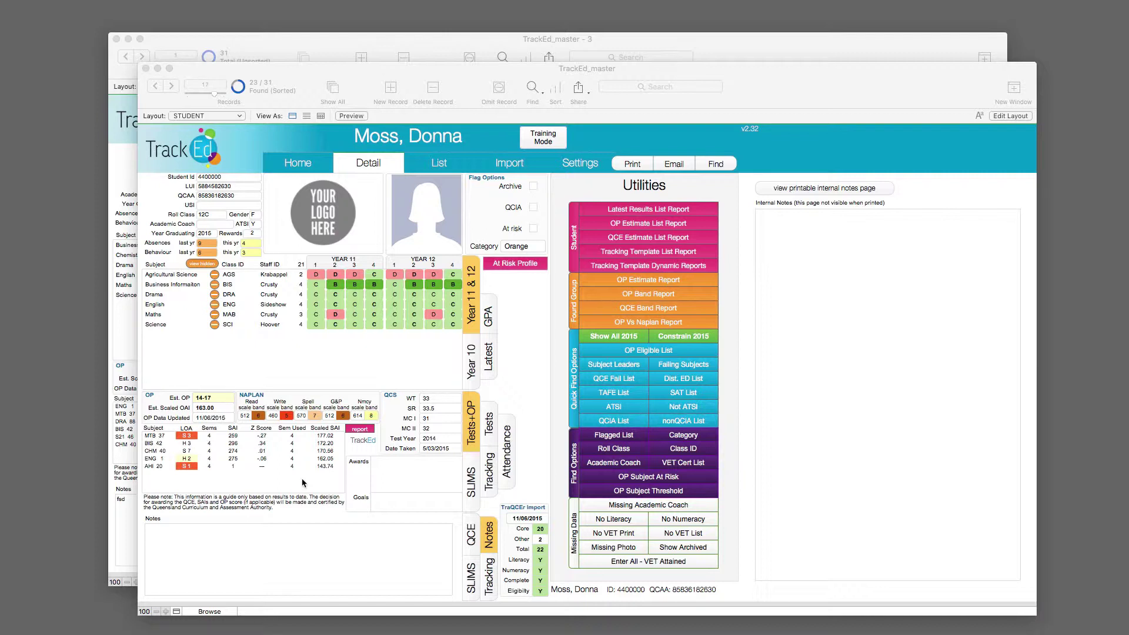
# Run the OP Subject At Risk search for subject CHM 40 and show the resulting list
pyautogui.click(651, 481)
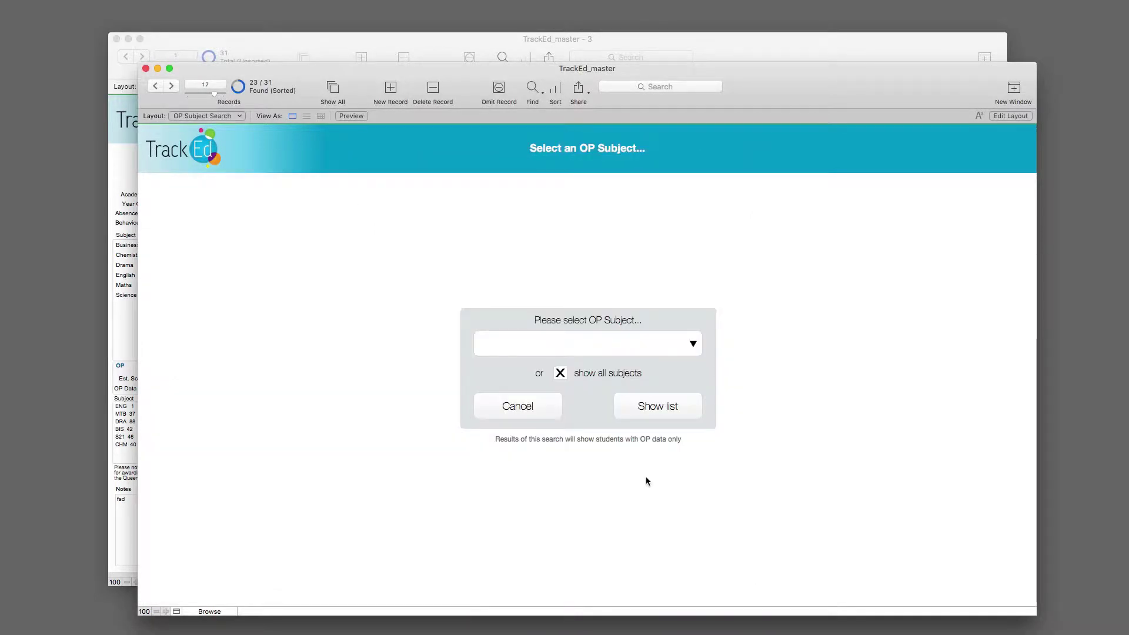
pyautogui.click(597, 347)
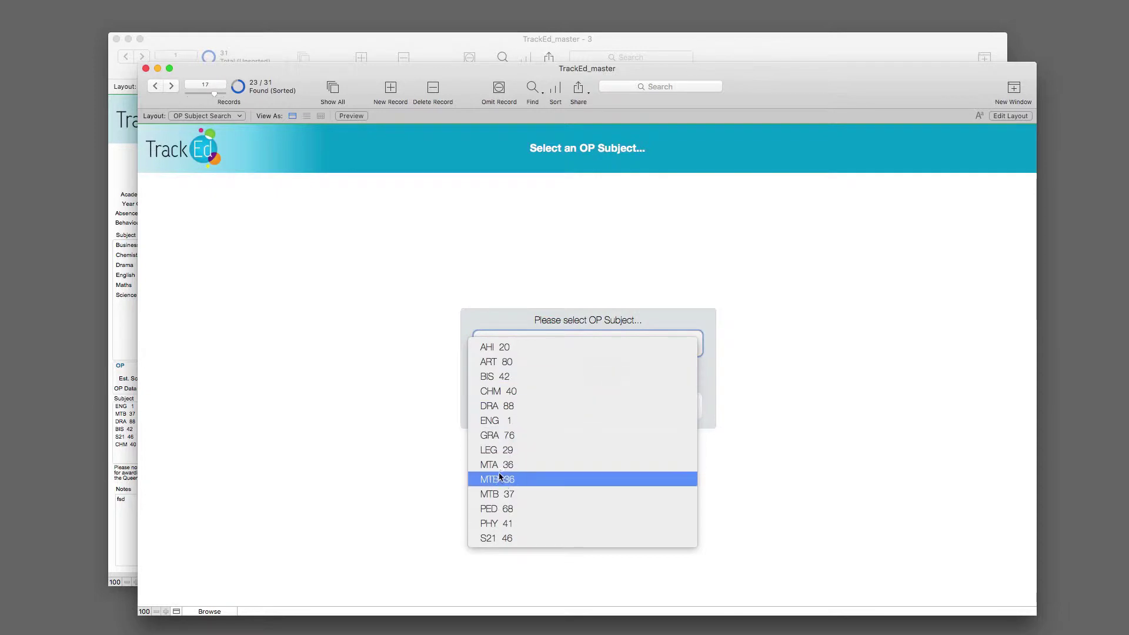
pyautogui.click(506, 392)
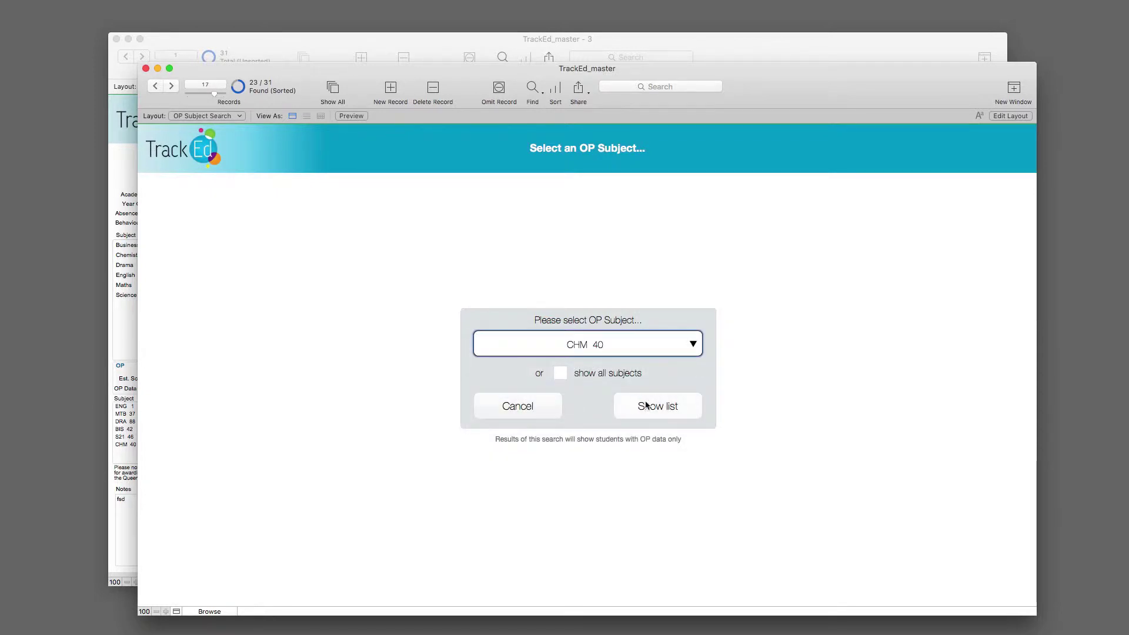
pyautogui.click(647, 406)
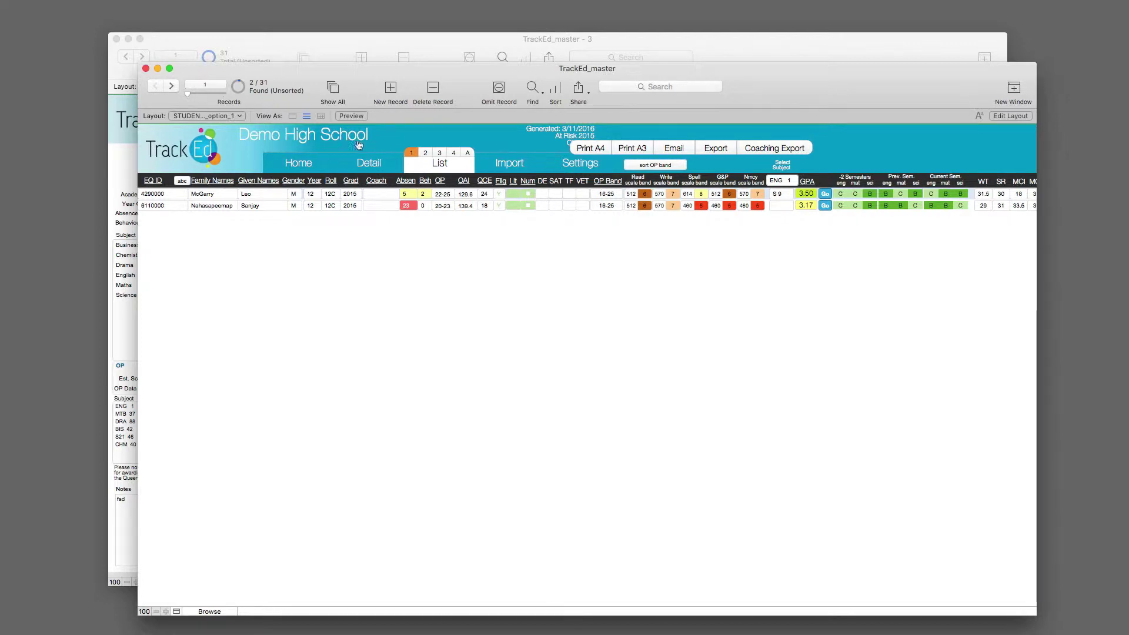
# Examine the OP subject results of the at-risk students in detail view, checking back against the list
pyautogui.click(382, 164)
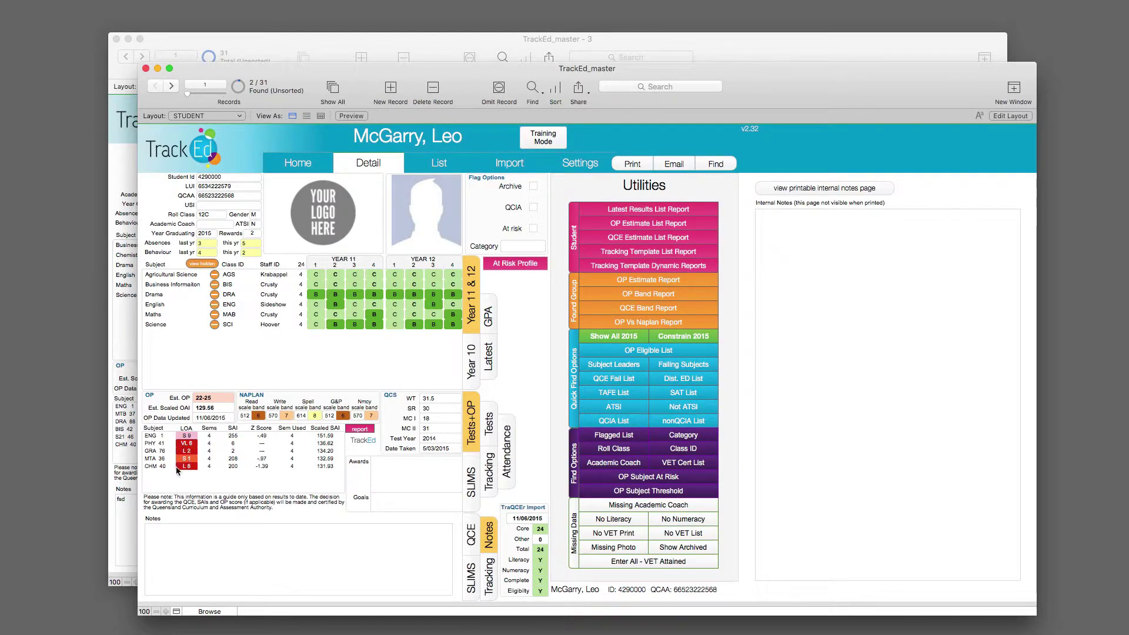
pyautogui.click(171, 86)
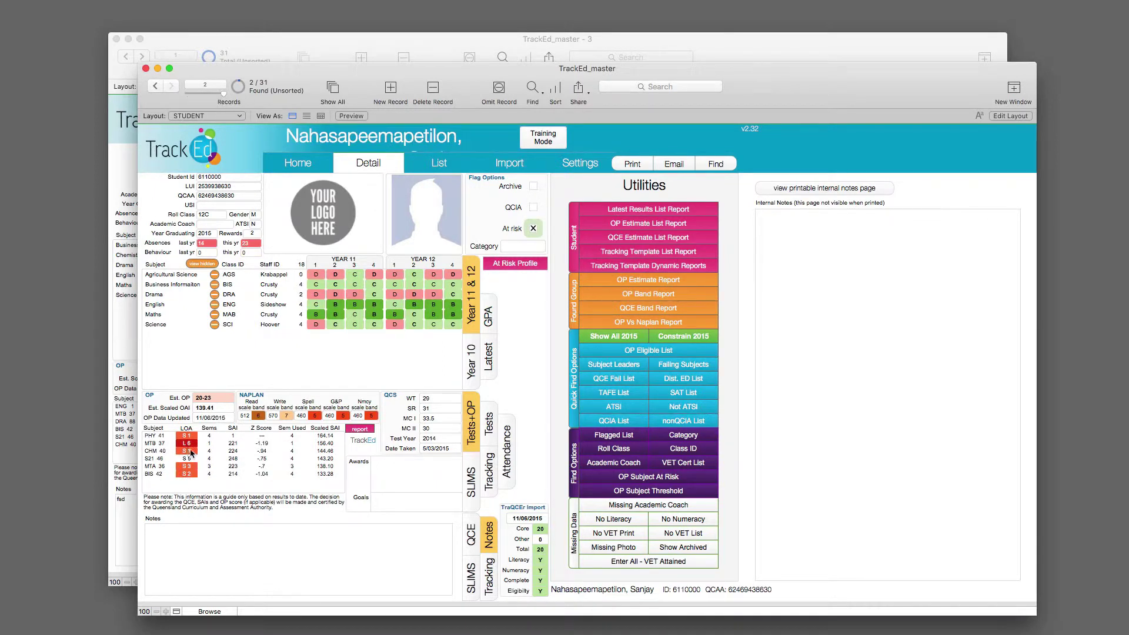
pyautogui.click(419, 164)
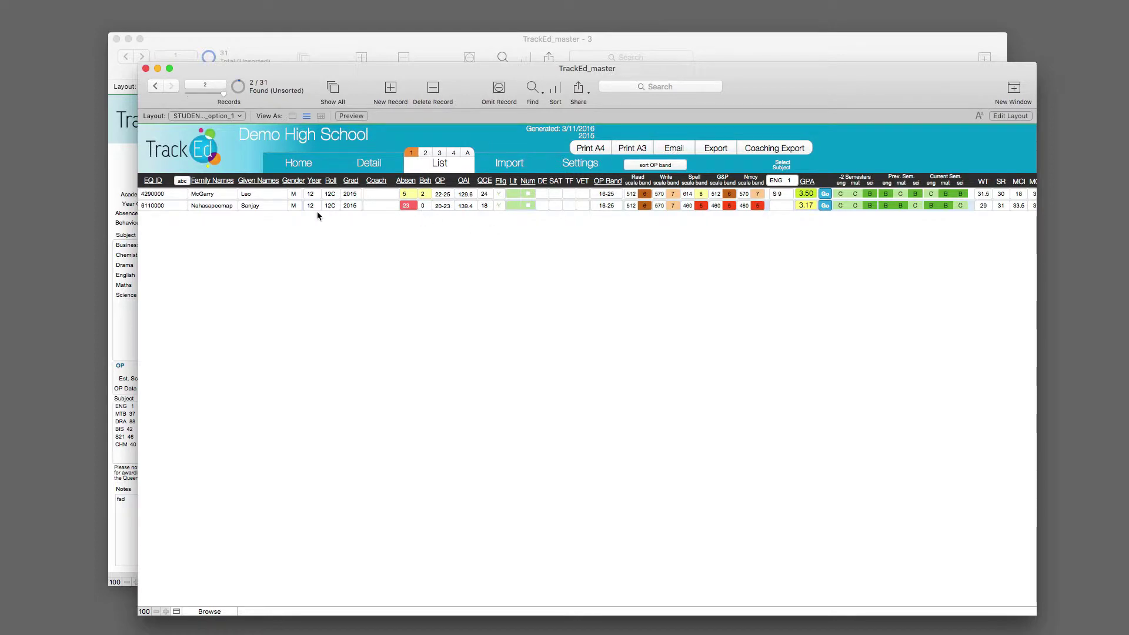
pyautogui.click(383, 167)
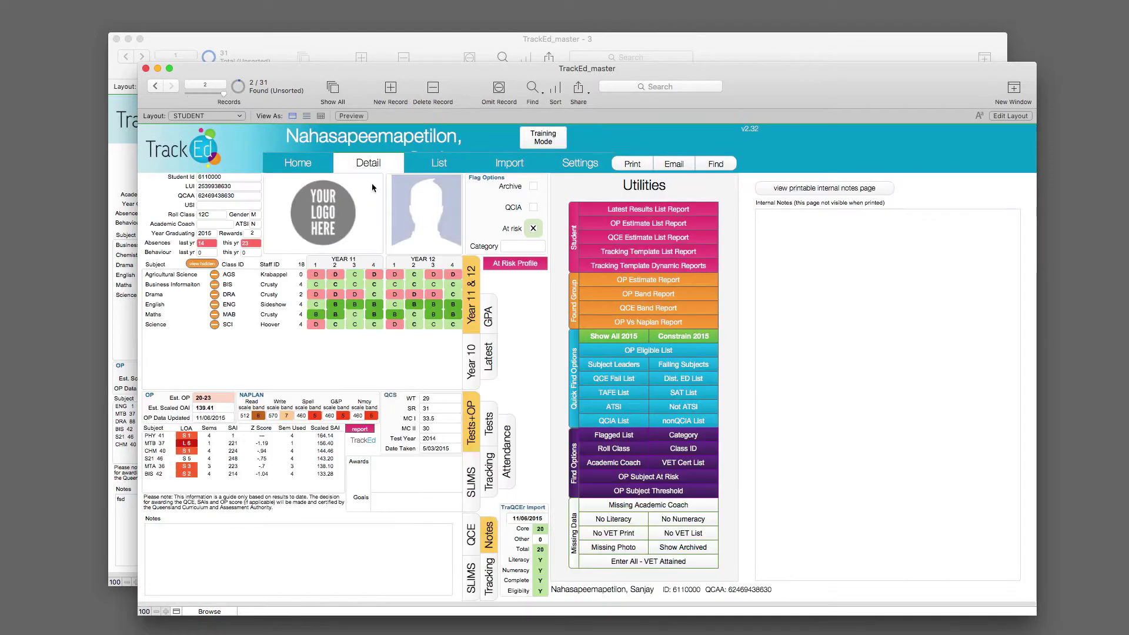
# View the OP Estimate List Report for the at-risk students, then close the report
pyautogui.click(632, 226)
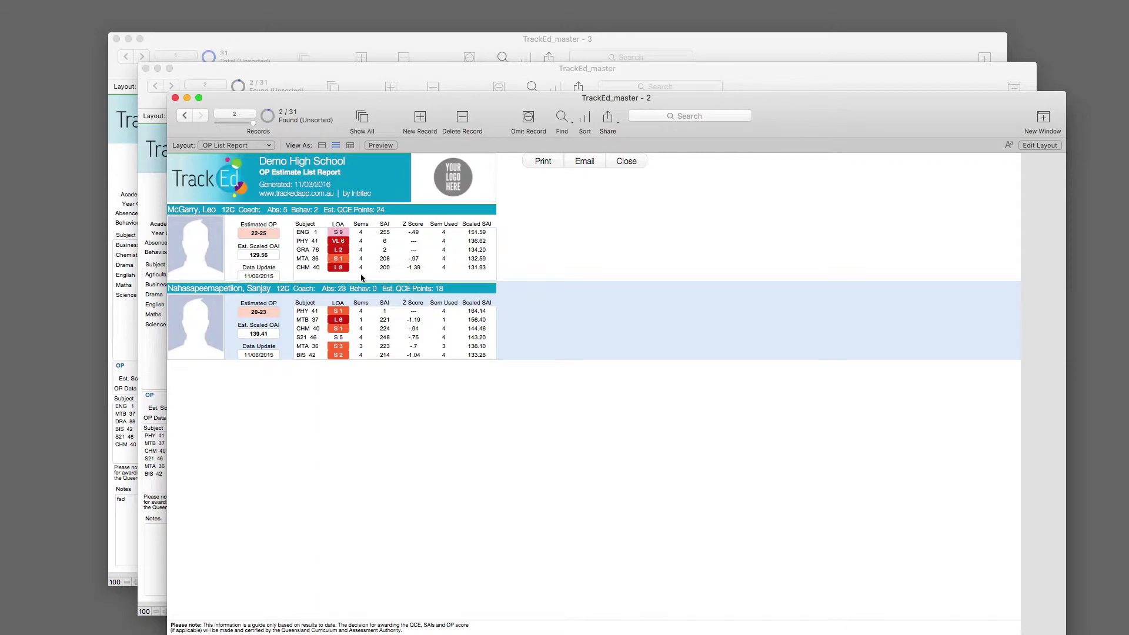
pyautogui.click(624, 160)
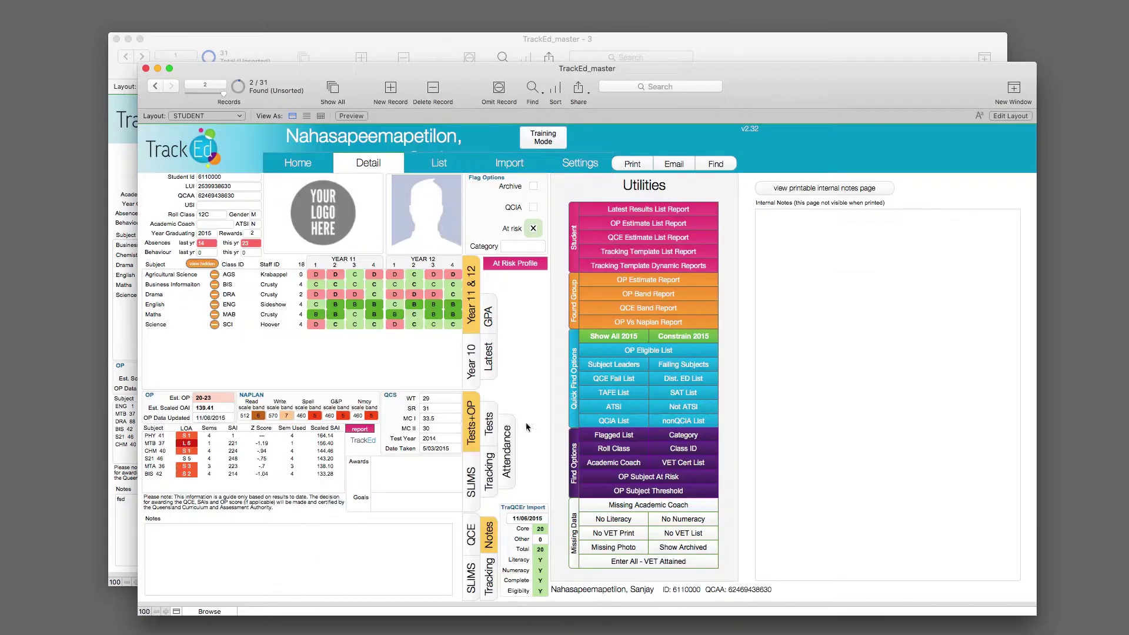
# Run the OP Subject Threshold search on the SA/HA threshold for subject ENG 1 and show the resulting list
pyautogui.click(648, 492)
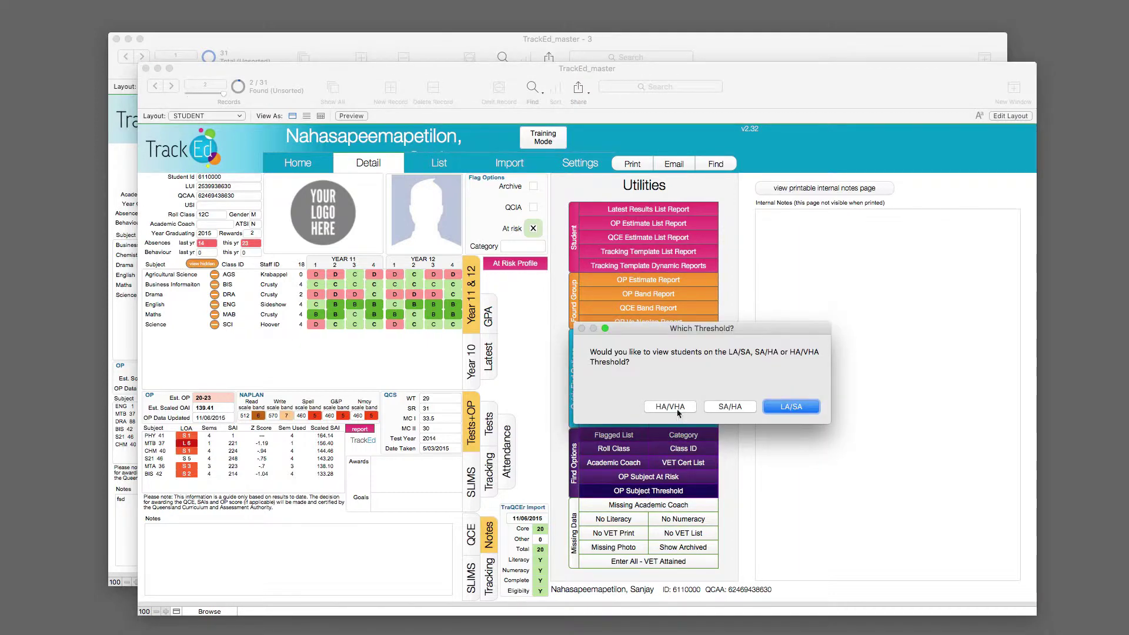
pyautogui.click(732, 408)
pyautogui.click(583, 346)
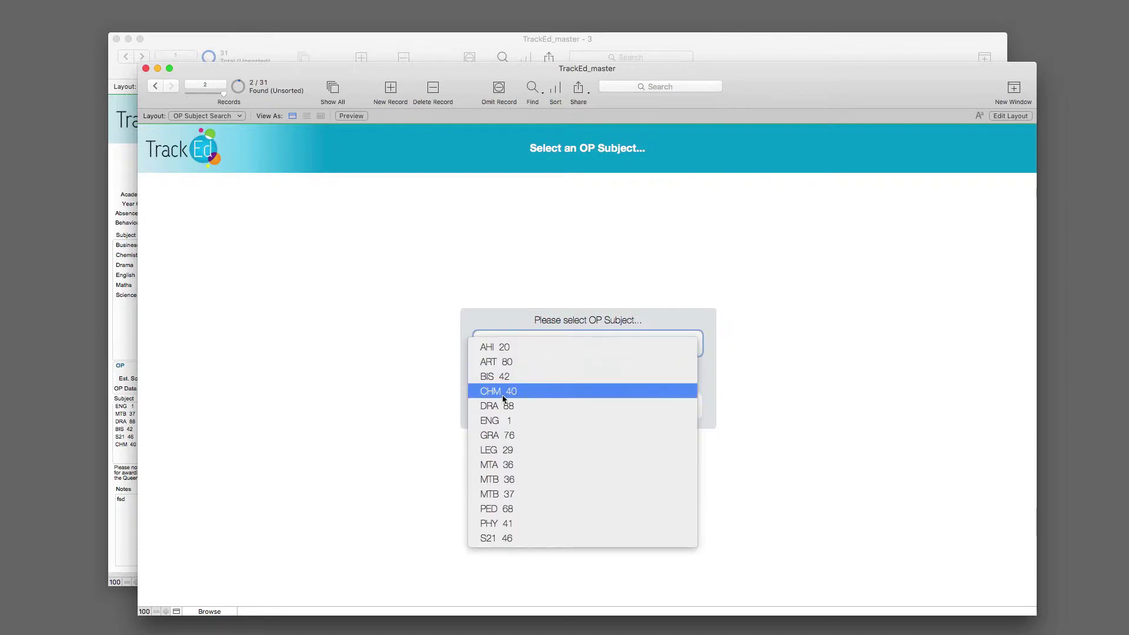
pyautogui.click(540, 418)
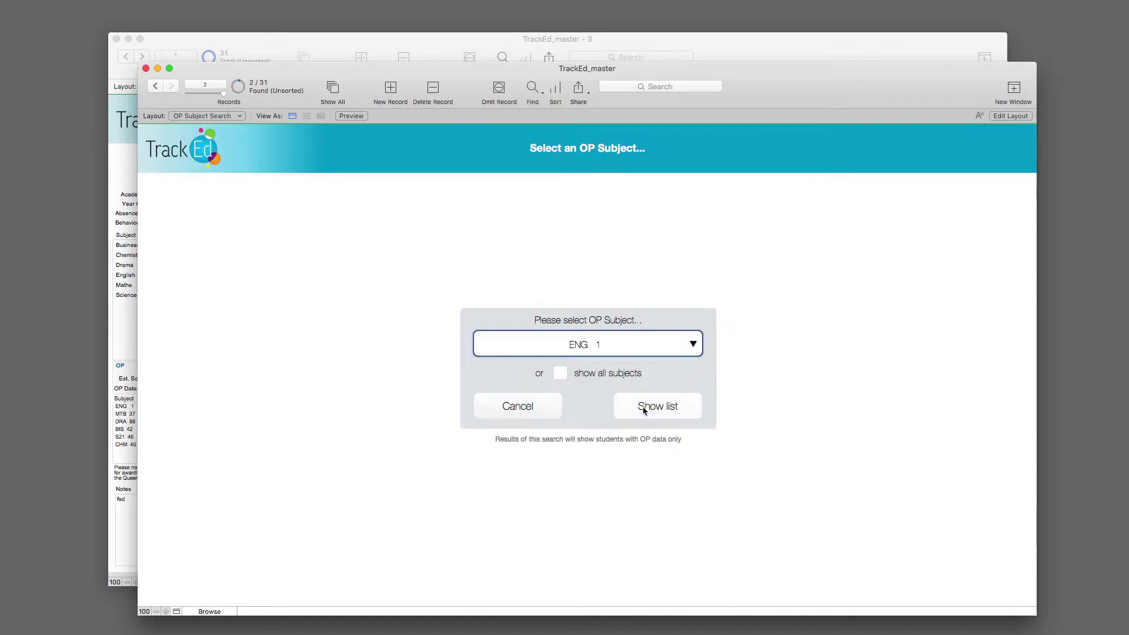
pyautogui.click(644, 408)
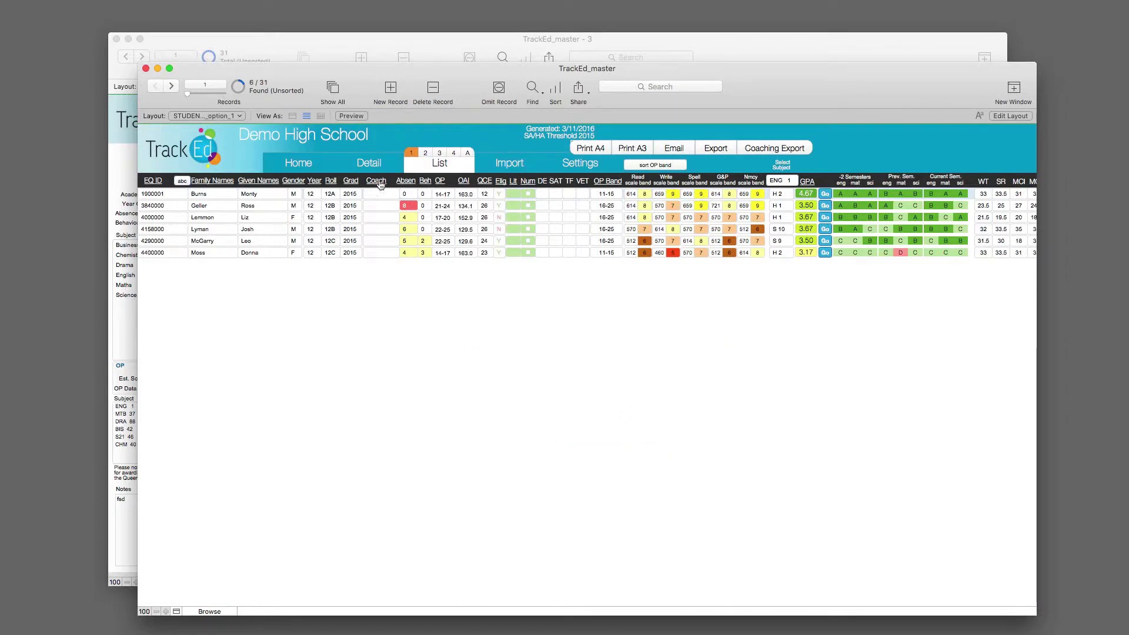
# Examine the OP subject results of each student on the SA/HA threshold in detail view, through to the last record
pyautogui.click(362, 157)
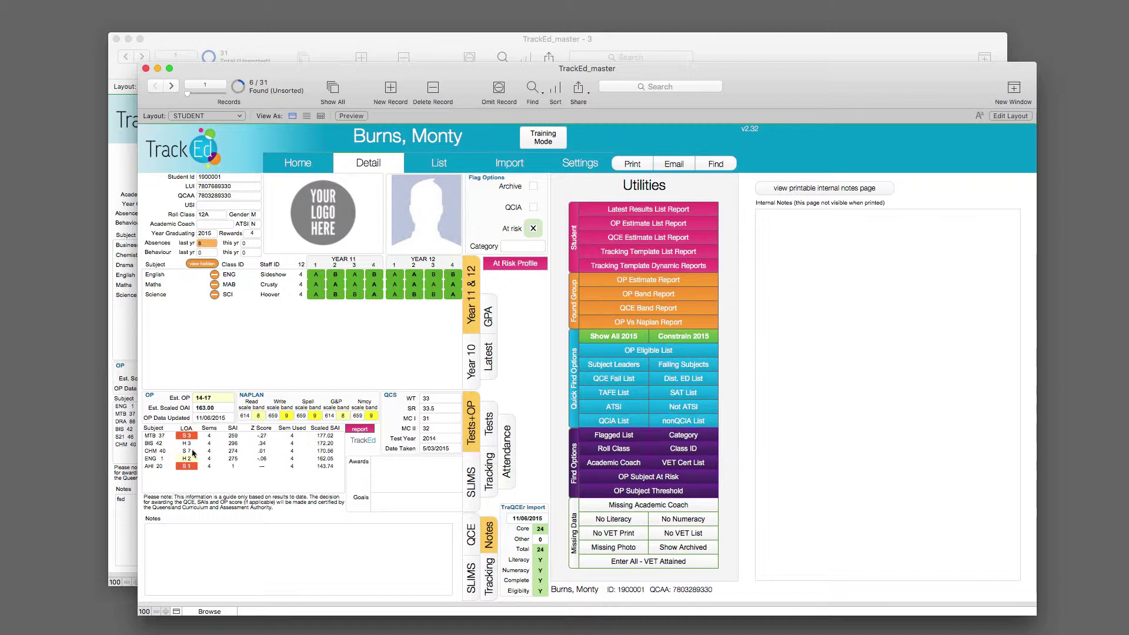
pyautogui.click(171, 86)
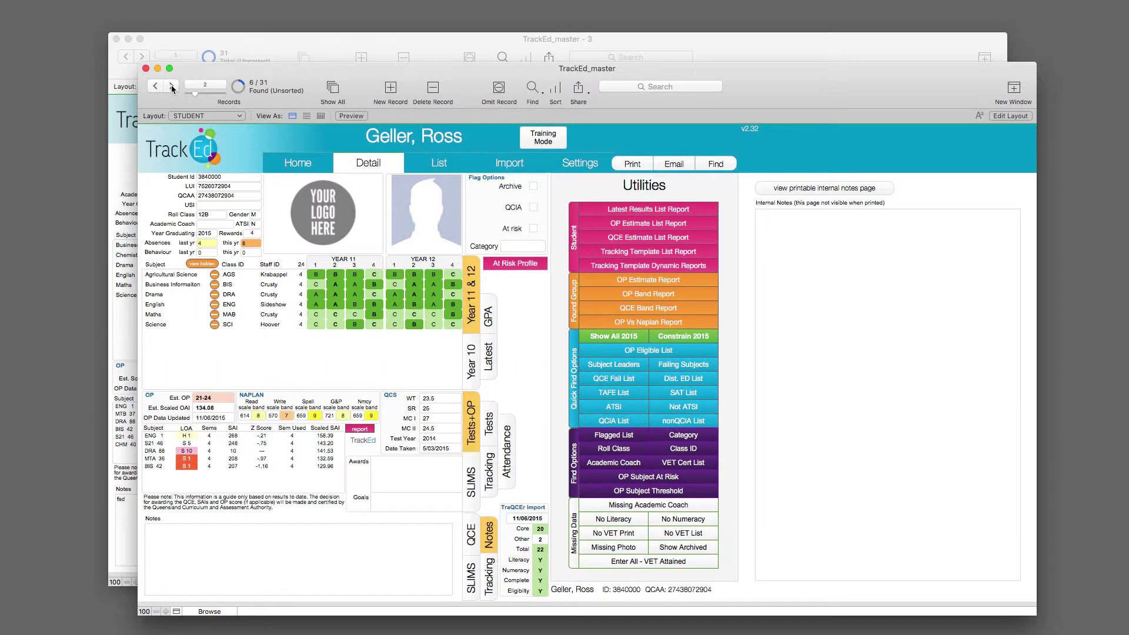
pyautogui.click(171, 86)
pyautogui.click(172, 86)
pyautogui.click(172, 86)
pyautogui.click(171, 87)
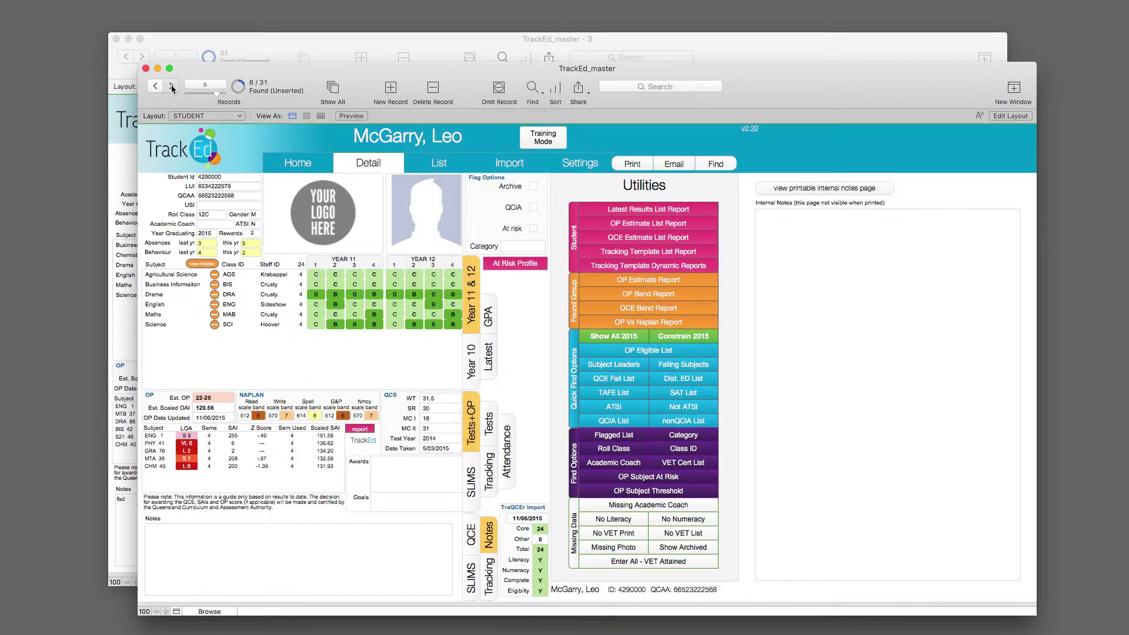
# Review the ENG 1 levels of the threshold students in the OP Estimate List Report and close the report
pyautogui.click(624, 227)
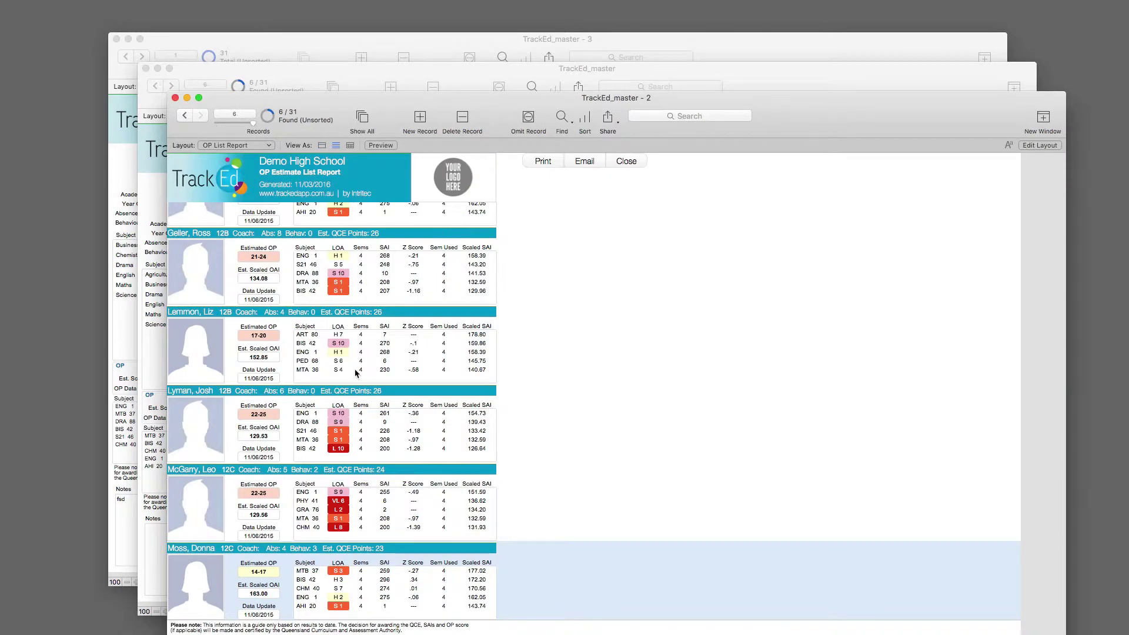
pyautogui.scroll(3, 356, 374)
pyautogui.scroll(-2, 254, 290)
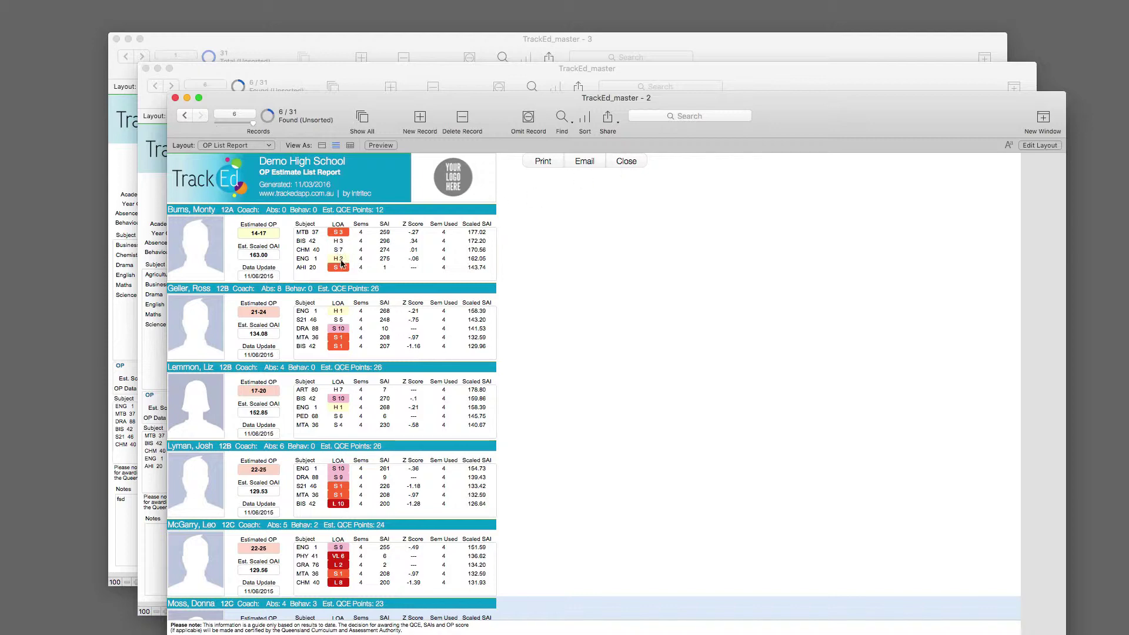
pyautogui.click(635, 166)
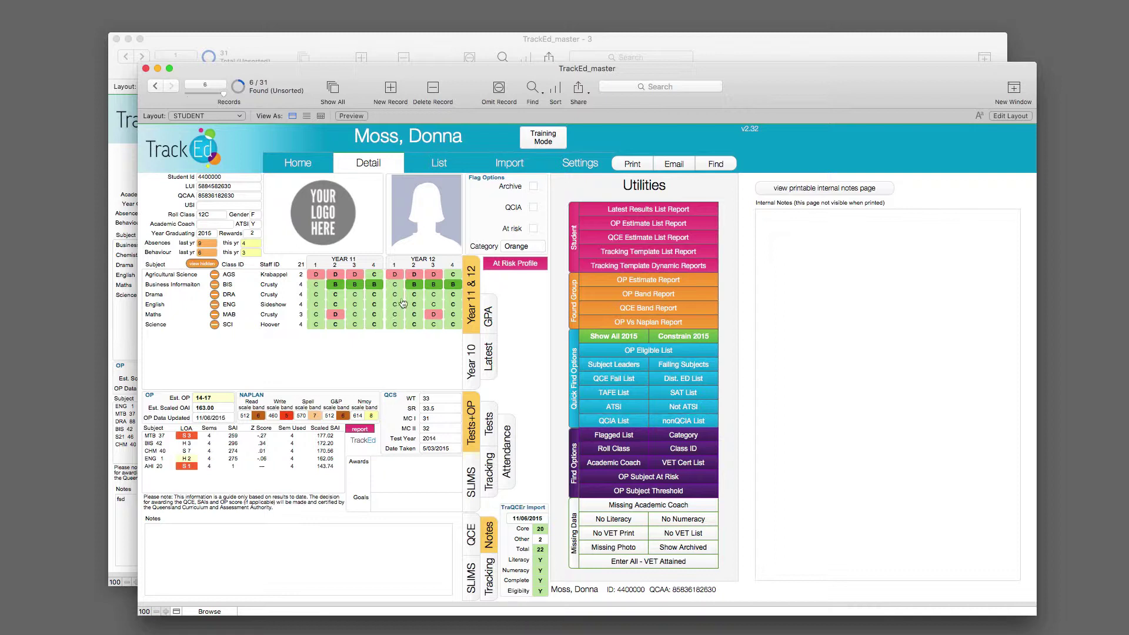
# Examine the Awards, Goals, Notes and non-printing Internal Notes fields of the student record without entering anything
pyautogui.click(397, 472)
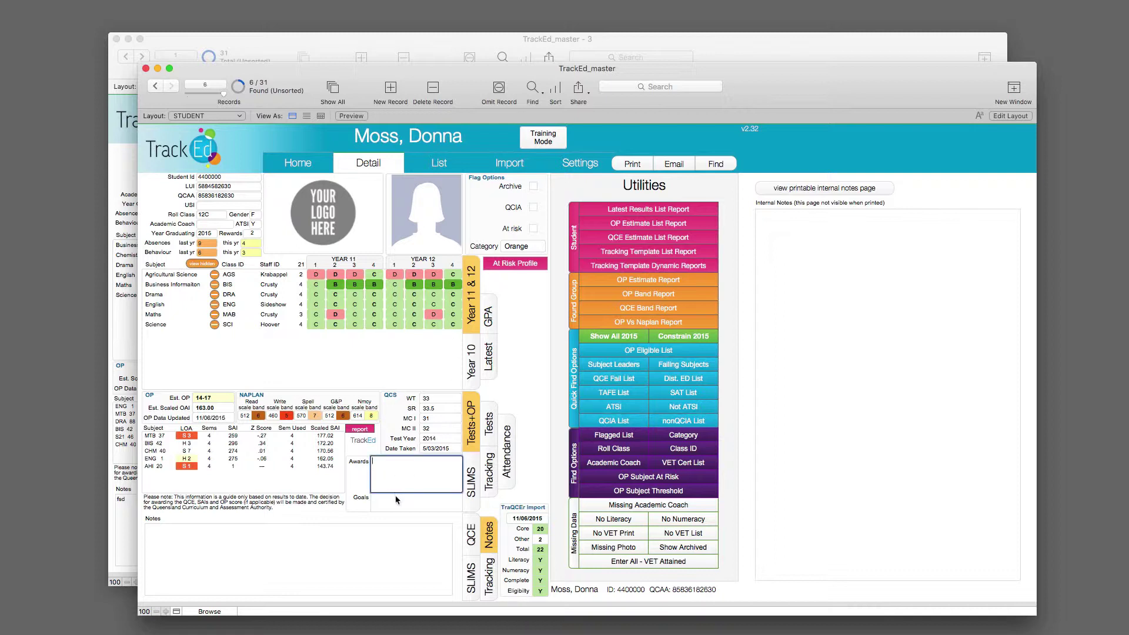
pyautogui.click(395, 499)
pyautogui.click(286, 550)
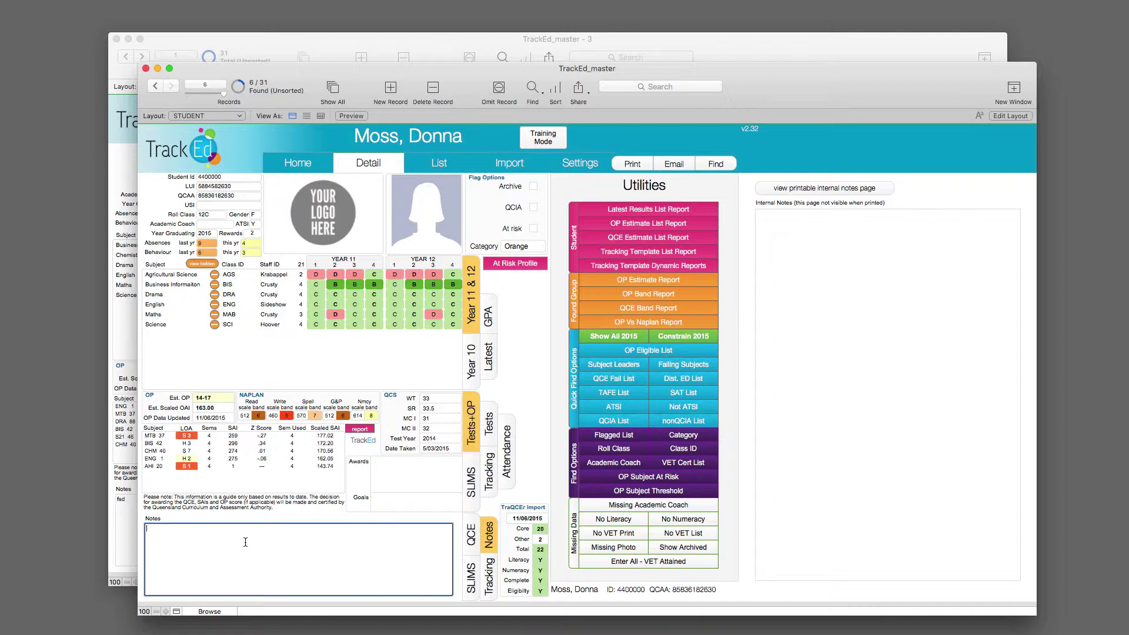
pyautogui.click(895, 317)
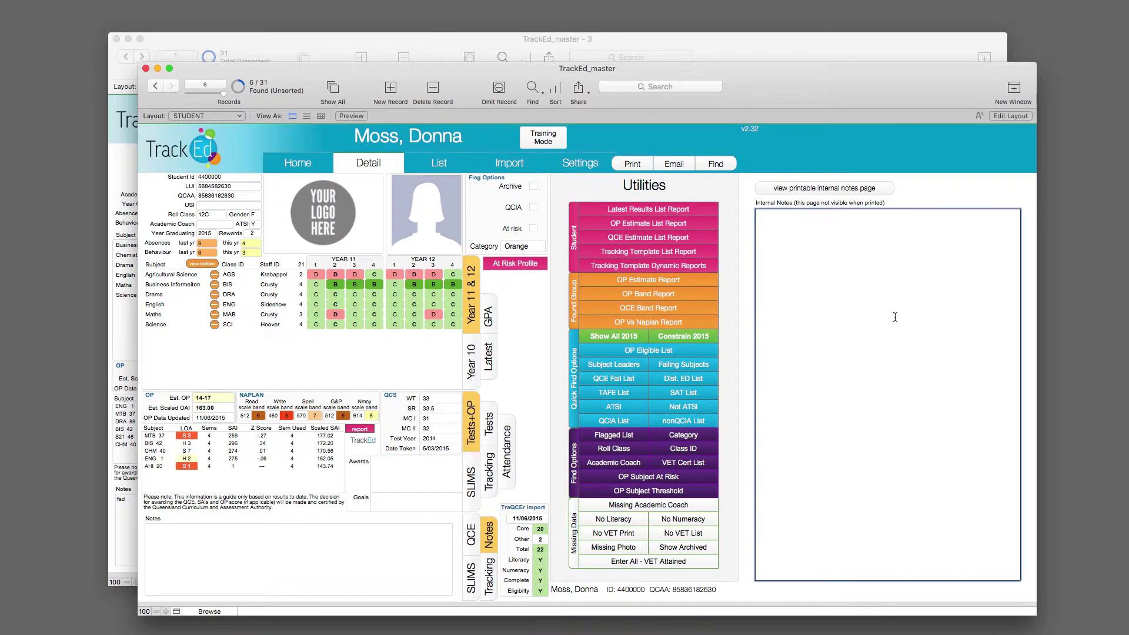
pyautogui.click(311, 585)
pyautogui.click(773, 464)
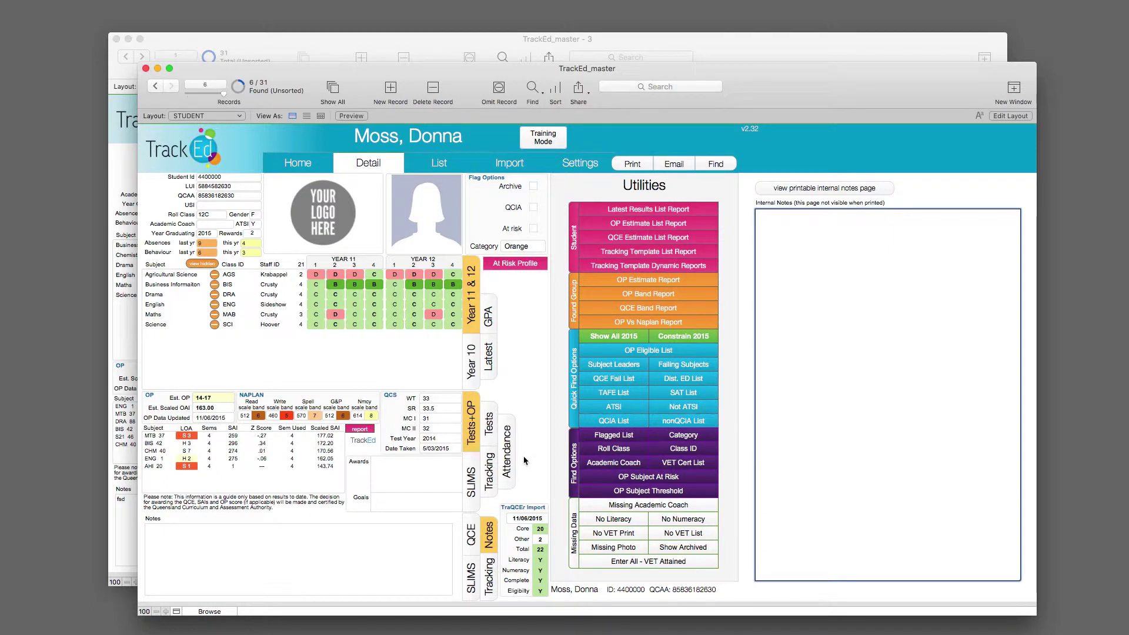
pyautogui.click(188, 535)
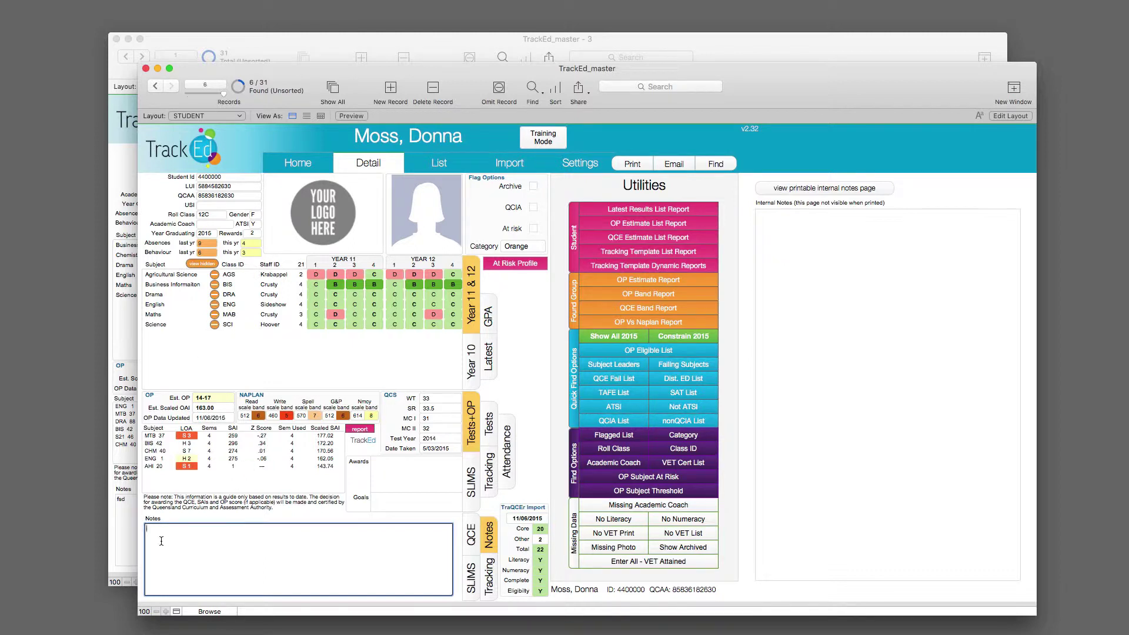
pyautogui.click(503, 375)
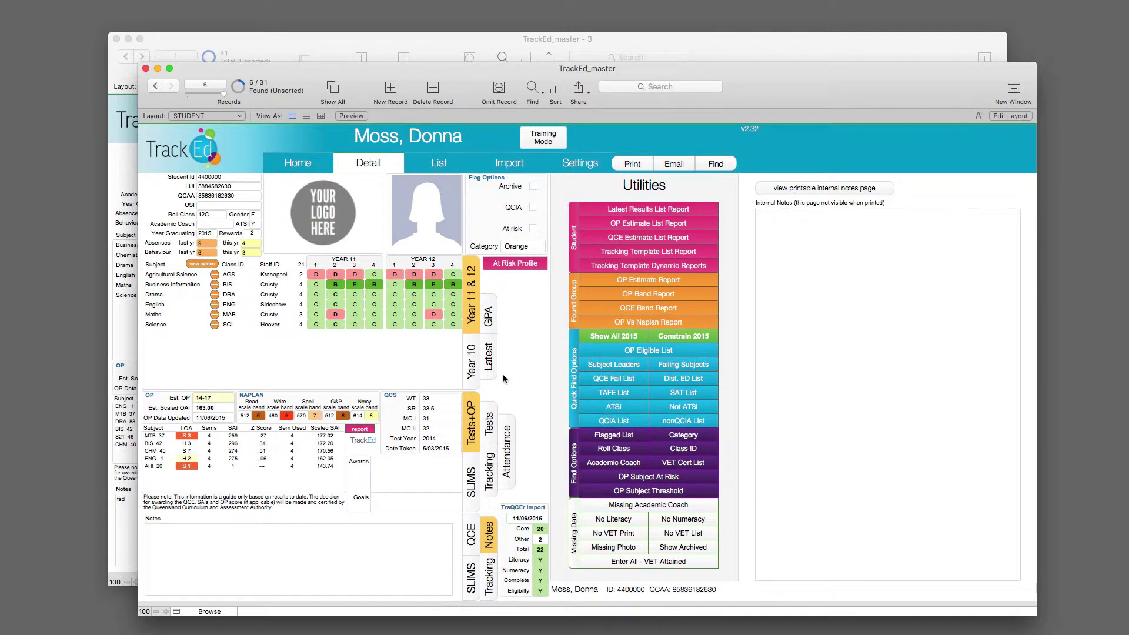